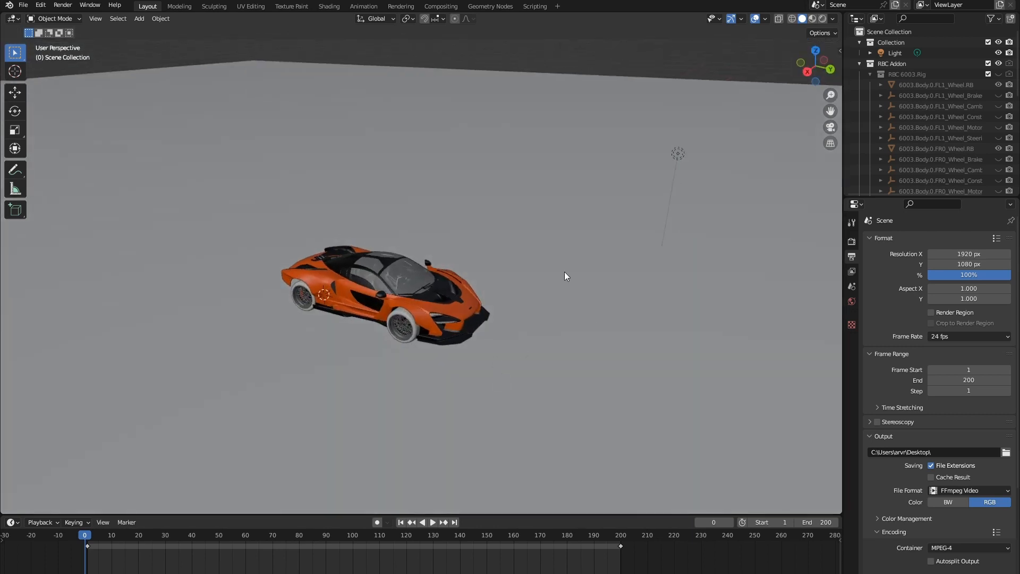
- Delete the existing light beside the car from the scene
{"action": "middle_click_drag", "start_coordinate": [564, 272], "coordinate": [596, 326]}
{"action": "middle_click_drag", "start_coordinate": [555, 158], "coordinate": [568, 173]}
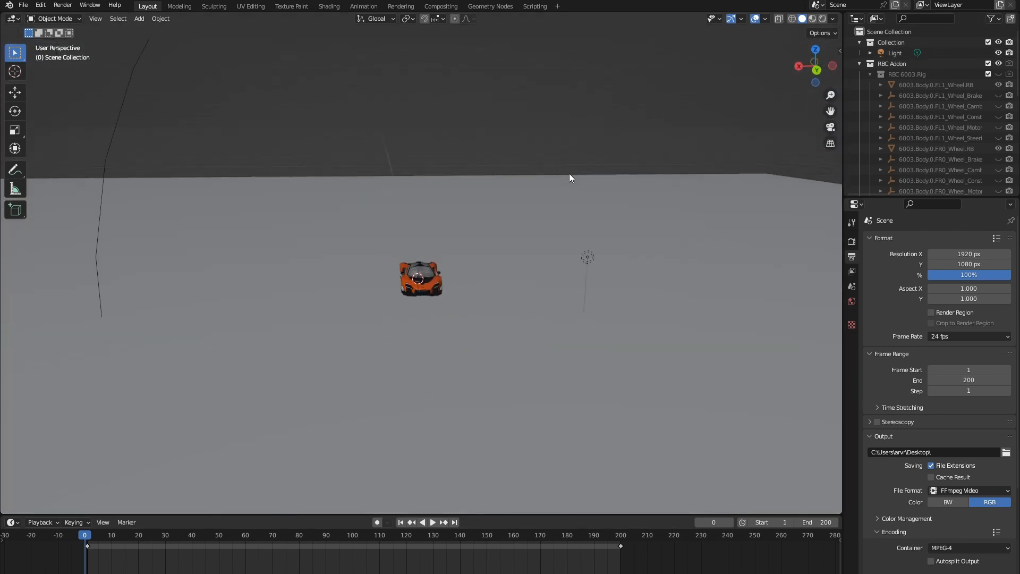
{"action": "left_click", "coordinate": [586, 259]}
{"action": "key", "text": "Delete"}
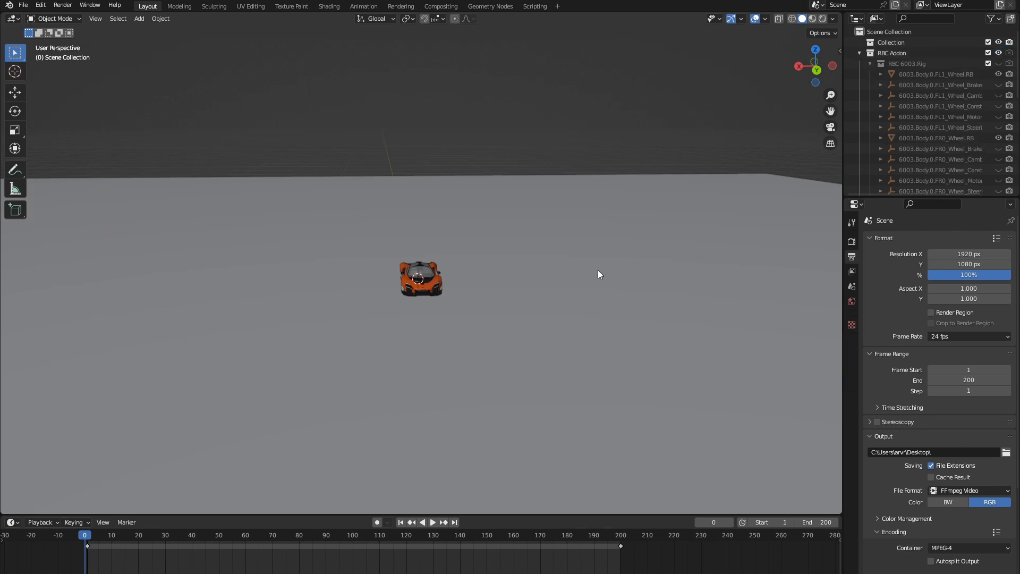
- Add a point light at the scene origin and raise it along the Z axis above the car
{"action": "key", "text": "shift+a"}
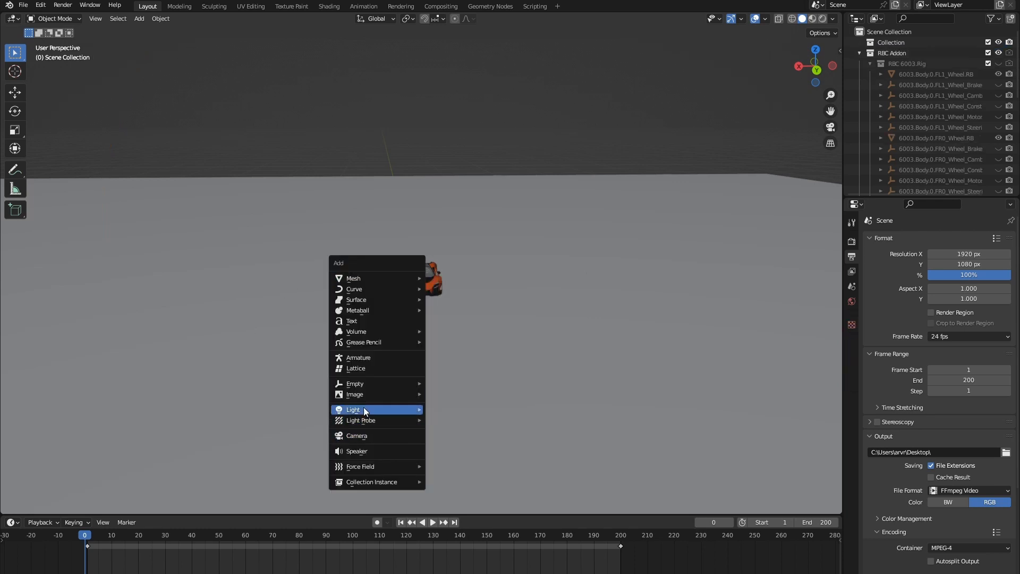
{"action": "mouse_move", "coordinate": [365, 413]}
{"action": "left_click", "coordinate": [467, 409]}
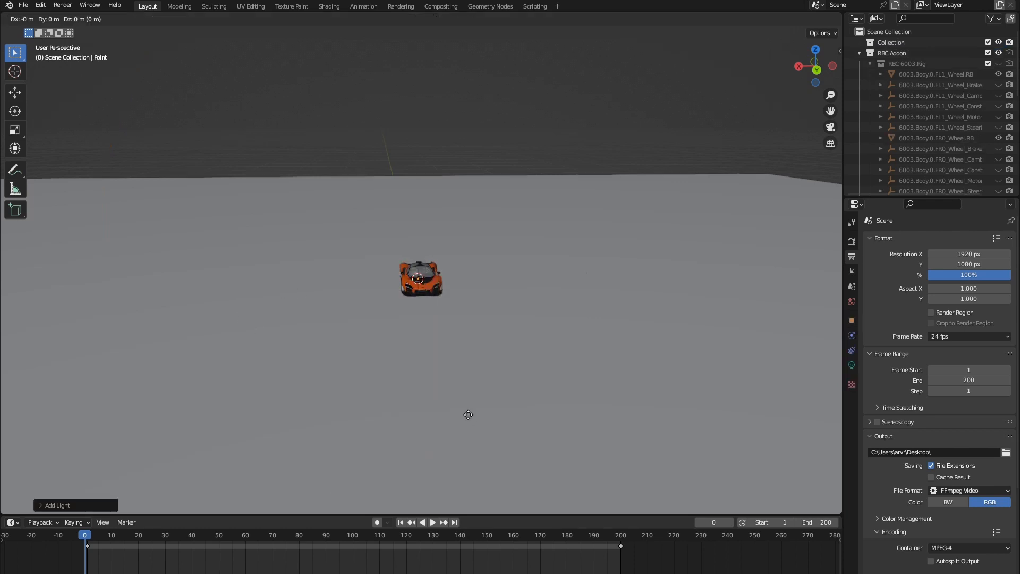
{"action": "key", "text": "g"}
{"action": "key", "text": "z"}
{"action": "left_click", "coordinate": [470, 357]}
{"action": "middle_click_drag", "start_coordinate": [470, 358], "coordinate": [840, 281]}
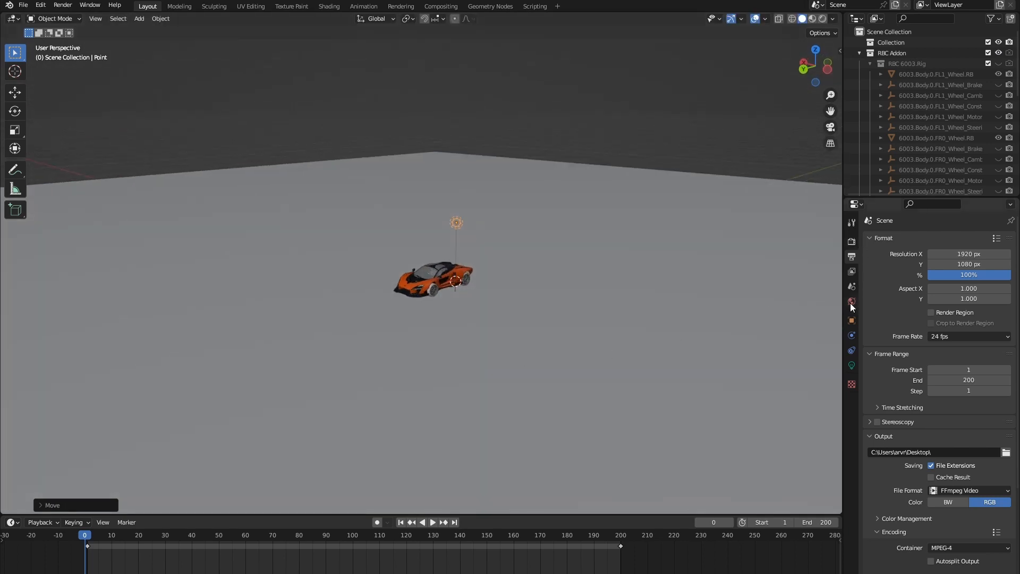
- Show the world background settings and switch the viewport to rendered shading with the car in close view
{"action": "left_click", "coordinate": [850, 302]}
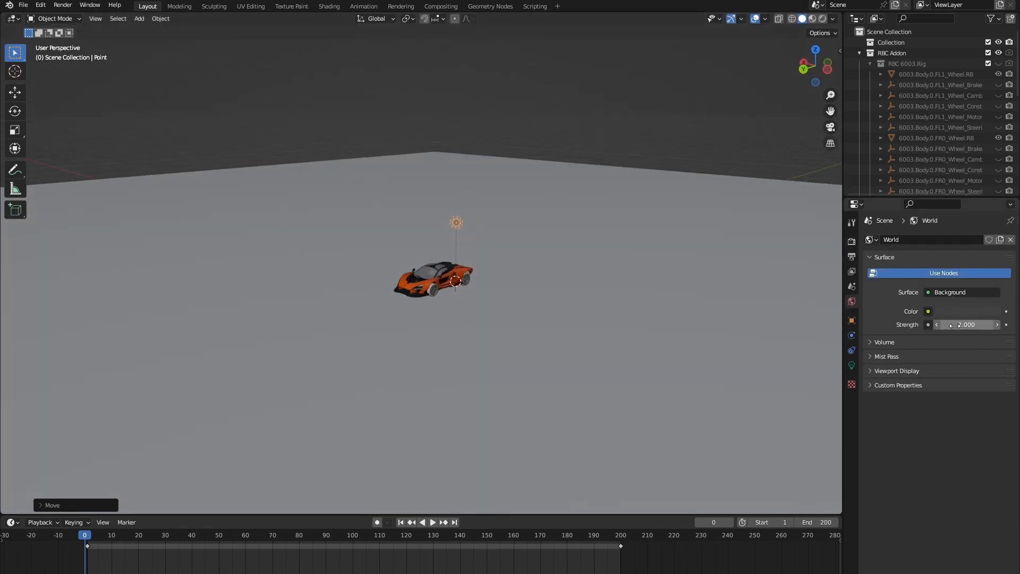
{"action": "left_click", "coordinate": [823, 19]}
{"action": "mouse_move", "coordinate": [683, 244]}
{"action": "middle_mouse_down"}
{"action": "mouse_move", "coordinate": [594, 275]}
{"action": "mouse_move", "coordinate": [597, 291]}
{"action": "mouse_move", "coordinate": [572, 282]}
{"action": "mouse_move", "coordinate": [539, 298]}
{"action": "mouse_move", "coordinate": [517, 333]}
{"action": "mouse_move", "coordinate": [695, 286]}
{"action": "middle_mouse_up"}
{"action": "scroll", "coordinate": [539, 298], "scroll_direction": "up", "scroll_amount": 5}
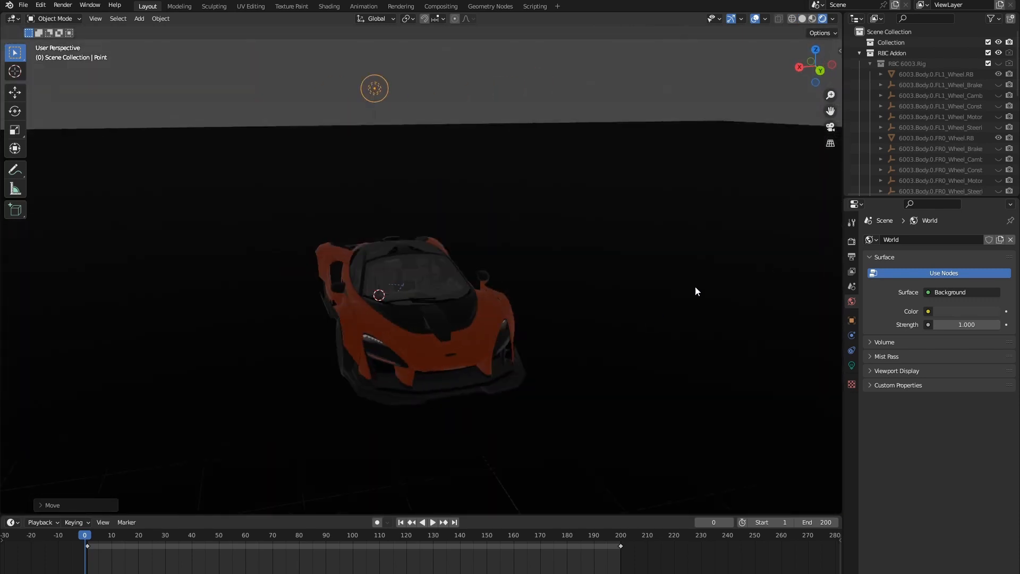
- Try the Cycles render engine with GPU Compute as the device
{"action": "left_click", "coordinate": [851, 240]}
{"action": "left_click", "coordinate": [971, 240]}
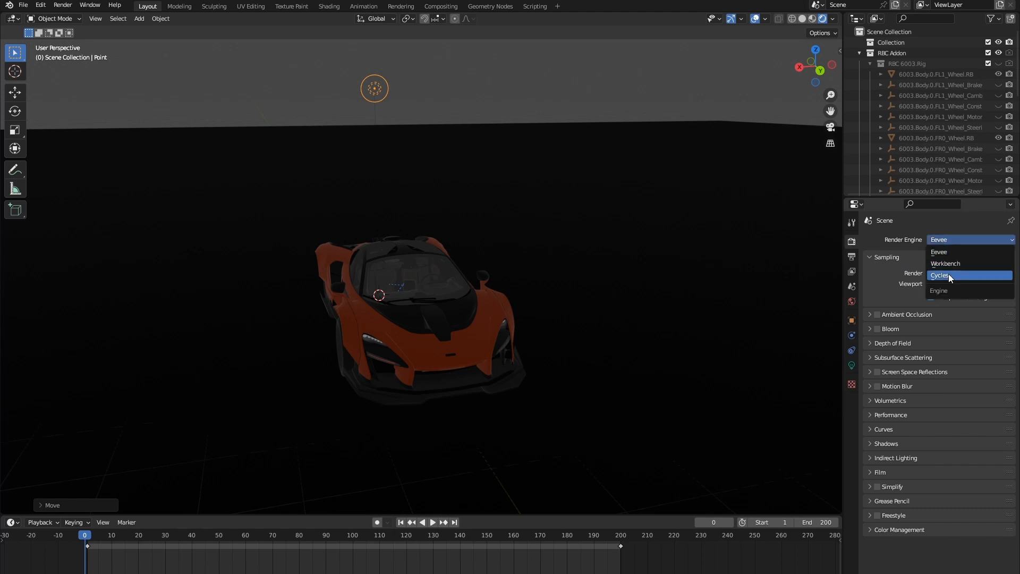
{"action": "left_click", "coordinate": [940, 267]}
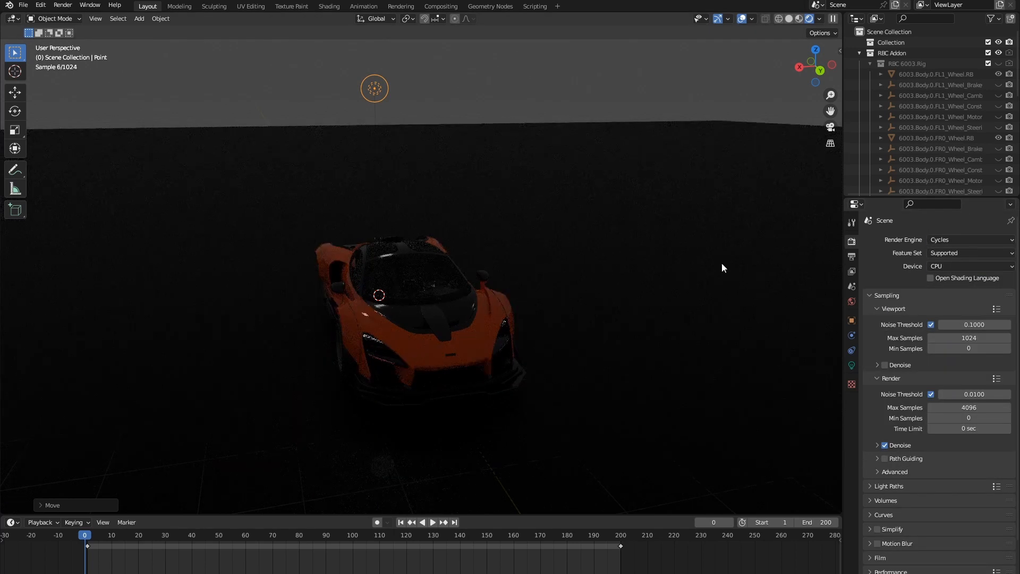
{"action": "left_click", "coordinate": [951, 266]}
{"action": "left_click", "coordinate": [954, 292]}
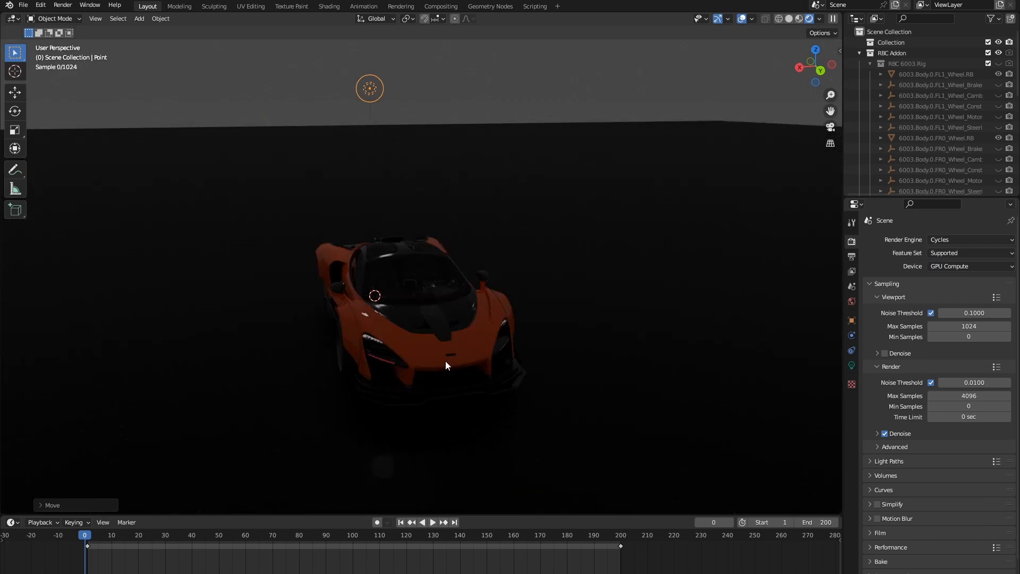
{"action": "middle_click_drag", "start_coordinate": [445, 361], "coordinate": [557, 348]}
- Switch the render engine back to Eevee
{"action": "left_click", "coordinate": [954, 239]}
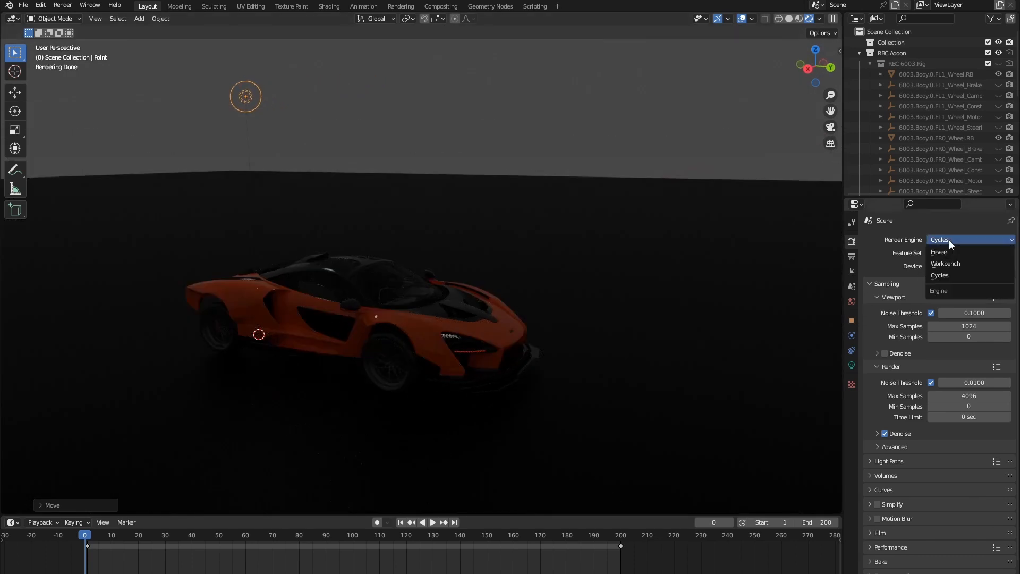
{"action": "left_click", "coordinate": [955, 251]}
{"action": "middle_click_drag", "start_coordinate": [528, 298], "coordinate": [657, 135]}
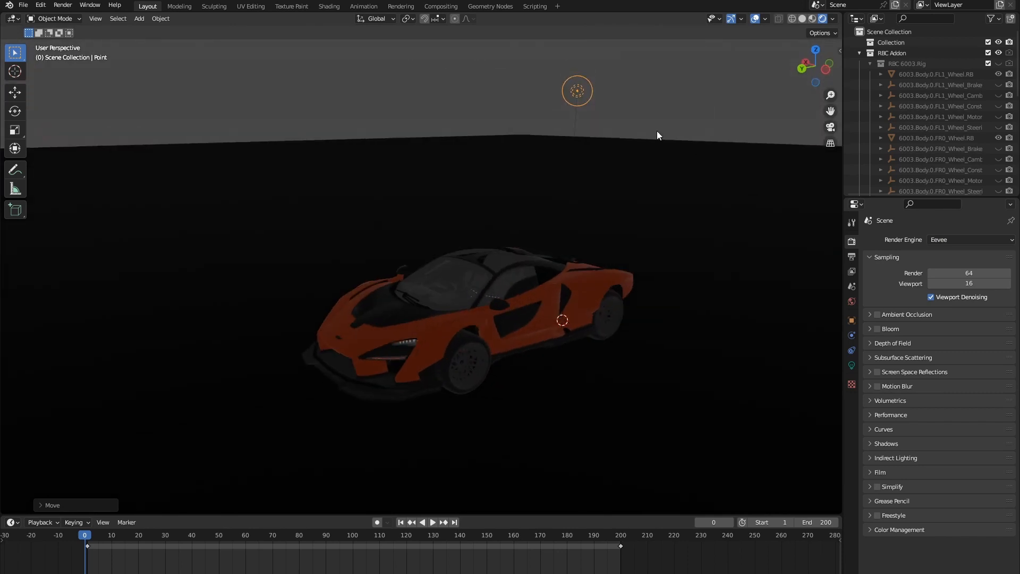
- Shift the point light along the X axis in two moves to reposition it above the car
{"action": "scroll", "coordinate": [605, 128], "scroll_direction": "down", "scroll_amount": 3}
{"action": "middle_click_drag", "start_coordinate": [611, 228], "coordinate": [920, 342]}
{"action": "key", "text": "g"}
{"action": "key", "text": "x"}
{"action": "left_click", "coordinate": [518, 245]}
{"action": "key", "text": "g"}
{"action": "key", "text": "x"}
{"action": "left_click", "coordinate": [549, 255]}
- Set the point light's power to 1000 W
{"action": "left_click", "coordinate": [851, 365]}
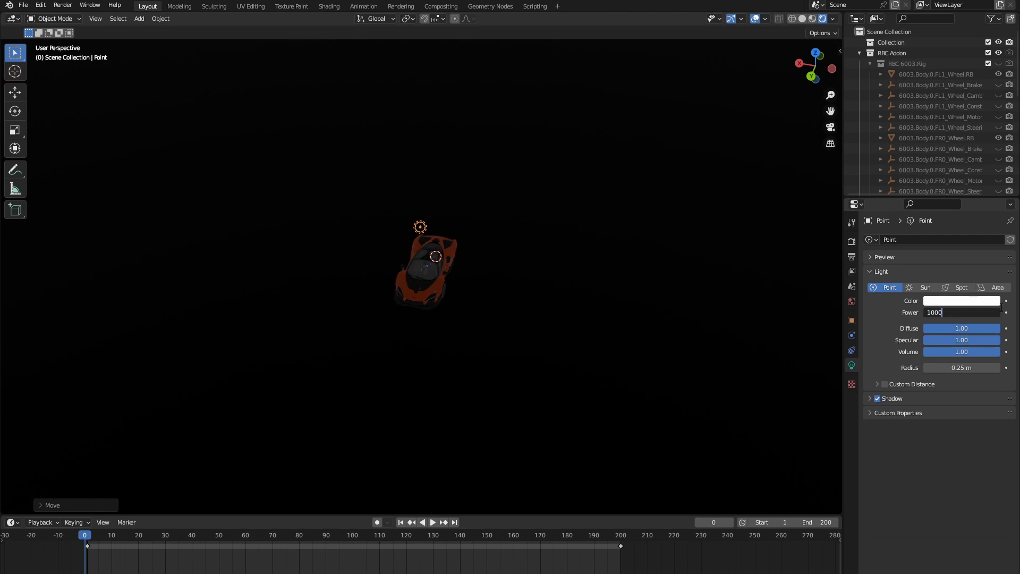
{"action": "key", "text": "Return"}
{"action": "scroll", "coordinate": [558, 374], "scroll_direction": "up", "scroll_amount": 8}
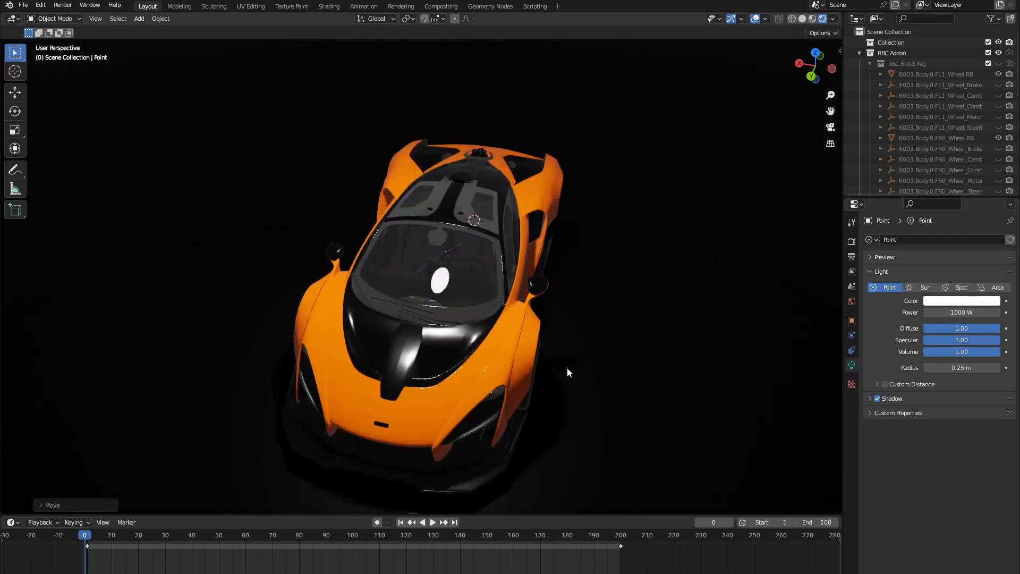
{"action": "middle_click_drag", "start_coordinate": [566, 368], "coordinate": [534, 357]}
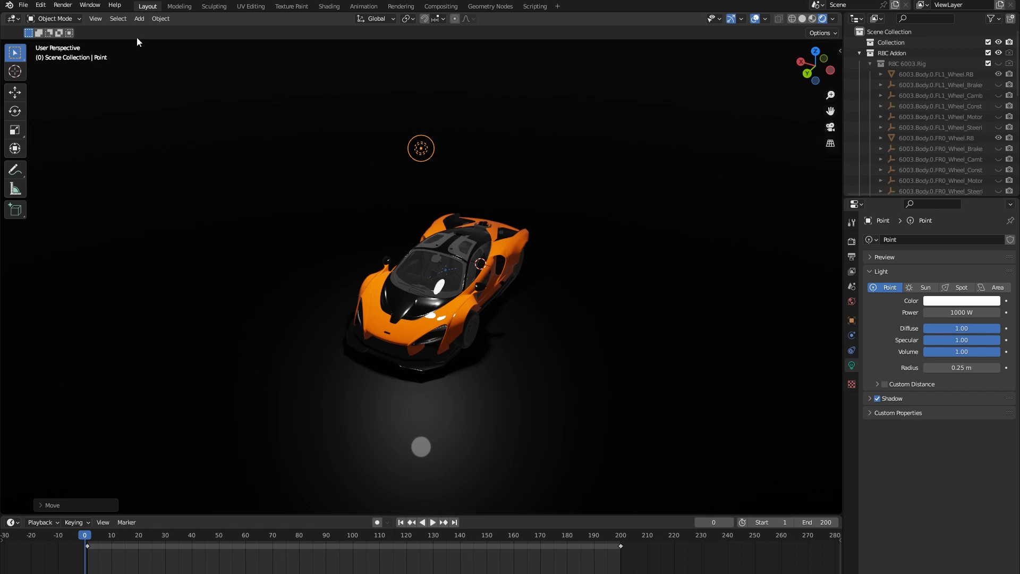
- Add a camera and raise it along the Z axis to about 9.42 m above the origin
{"action": "left_click", "coordinate": [137, 19]}
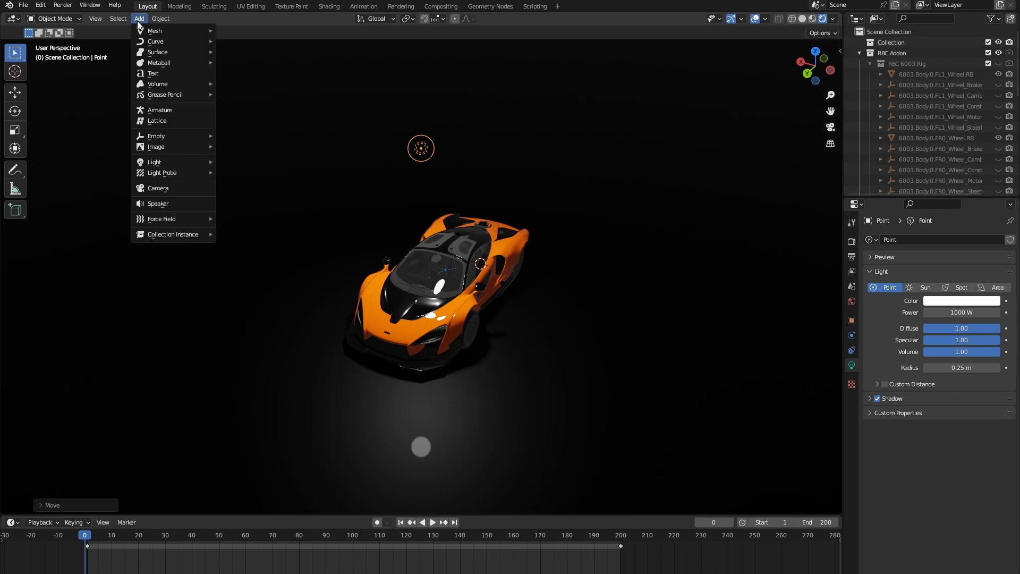
{"action": "left_click", "coordinate": [159, 189]}
{"action": "scroll", "coordinate": [466, 358], "scroll_direction": "down", "scroll_amount": 3}
{"action": "key", "text": "g"}
{"action": "key", "text": "z"}
{"action": "left_click", "coordinate": [481, 226]}
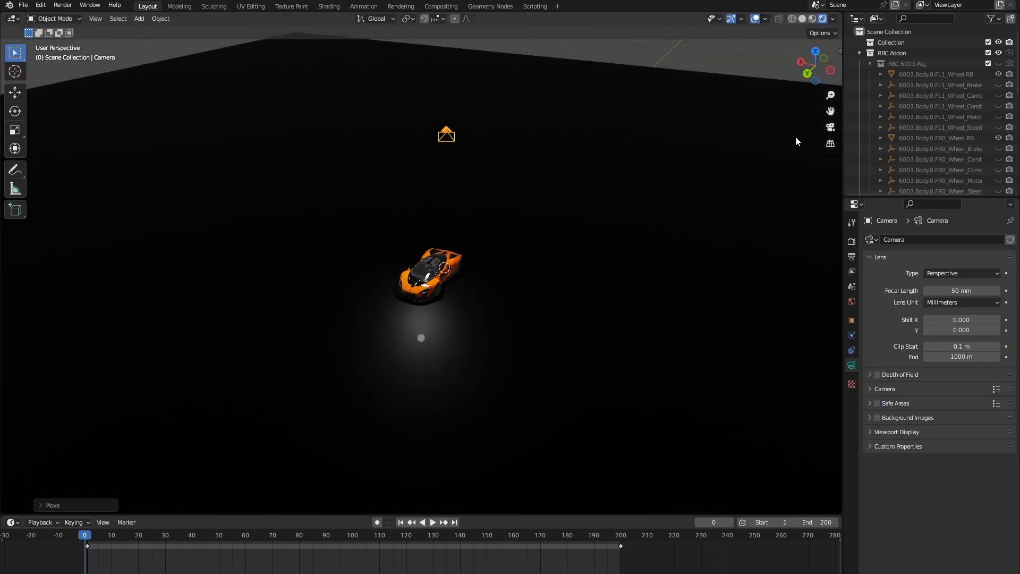
- Enable the Camera to View lock in the viewport's view settings
{"action": "key", "text": "n"}
{"action": "scroll", "coordinate": [839, 94], "scroll_direction": "up", "scroll_amount": 7}
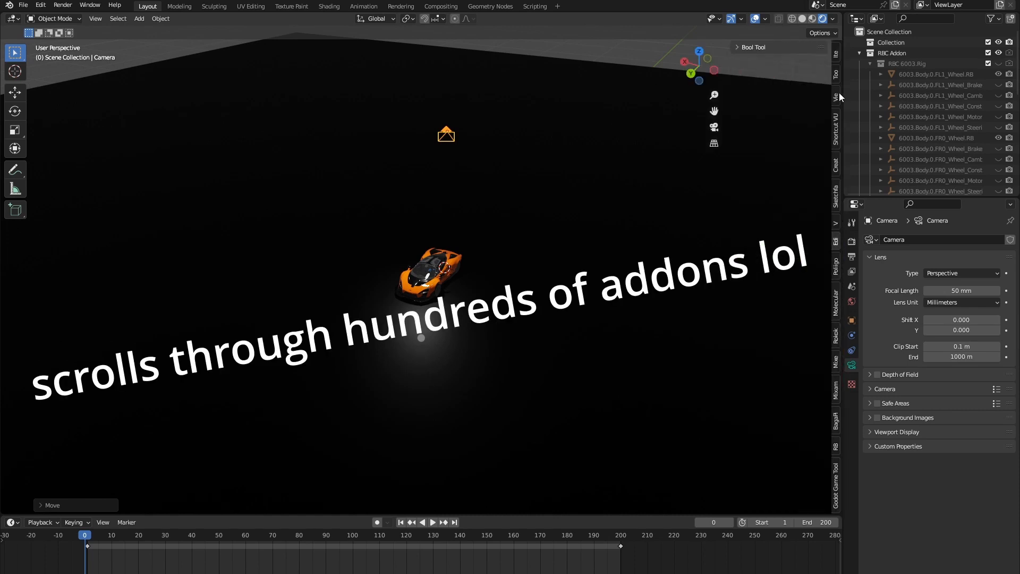
{"action": "scroll", "coordinate": [837, 54], "scroll_direction": "up", "scroll_amount": 2}
{"action": "left_click", "coordinate": [834, 67]}
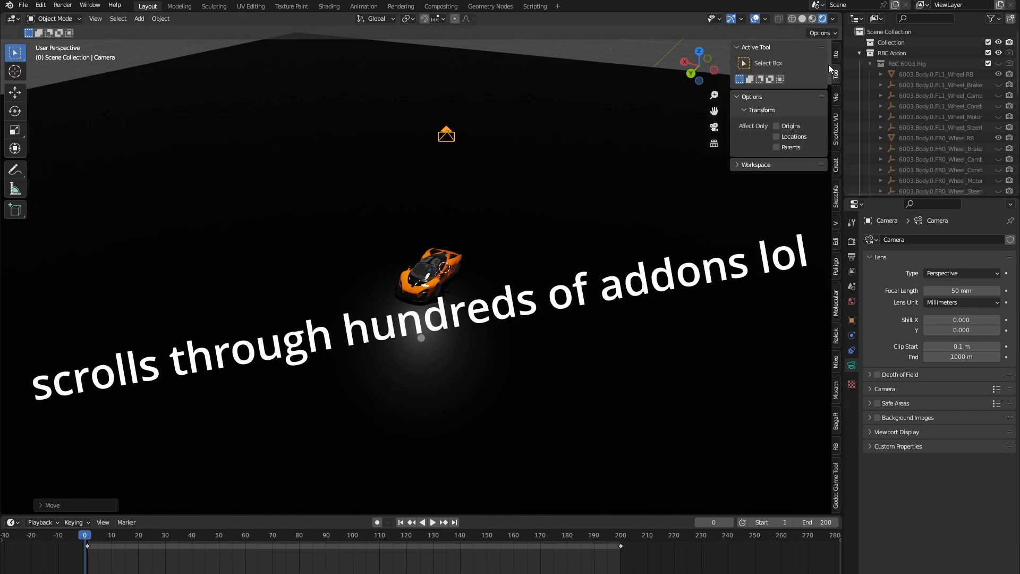
{"action": "left_click", "coordinate": [836, 51]}
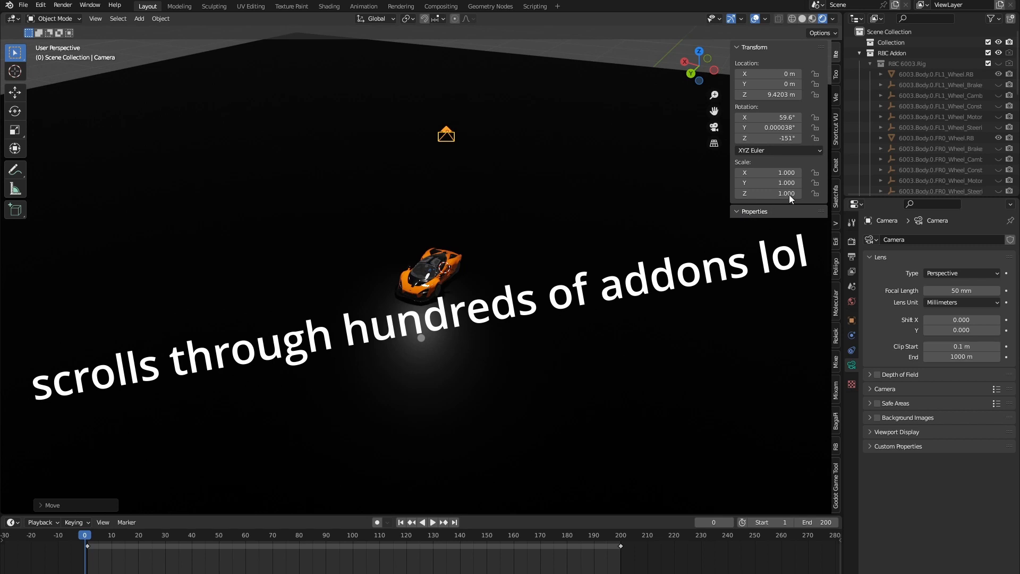
{"action": "scroll", "coordinate": [832, 138], "scroll_direction": "down", "scroll_amount": 1}
{"action": "scroll", "coordinate": [835, 225], "scroll_direction": "down", "scroll_amount": 2}
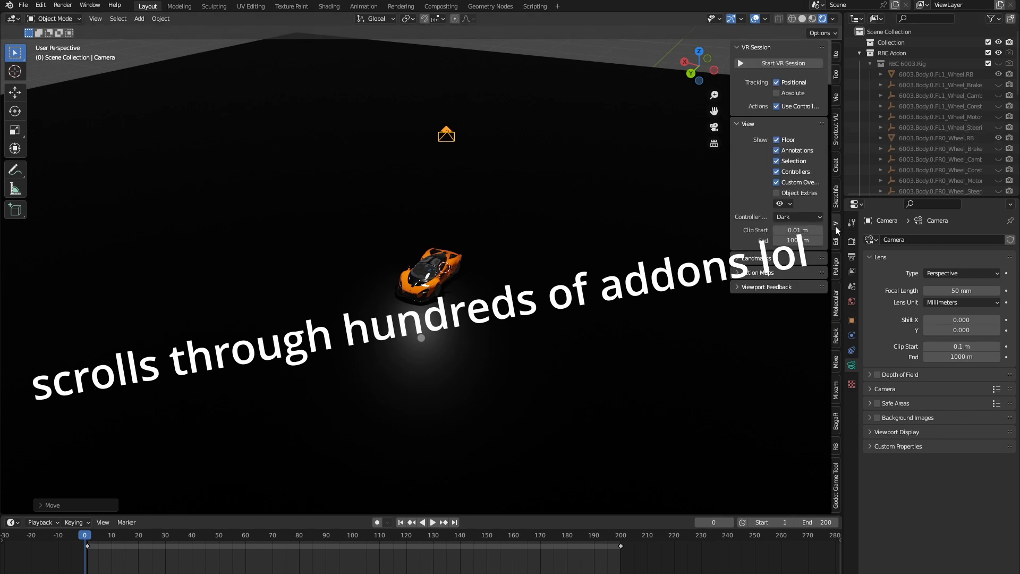
{"action": "left_click", "coordinate": [836, 199]}
{"action": "scroll", "coordinate": [831, 138], "scroll_direction": "up", "scroll_amount": 3}
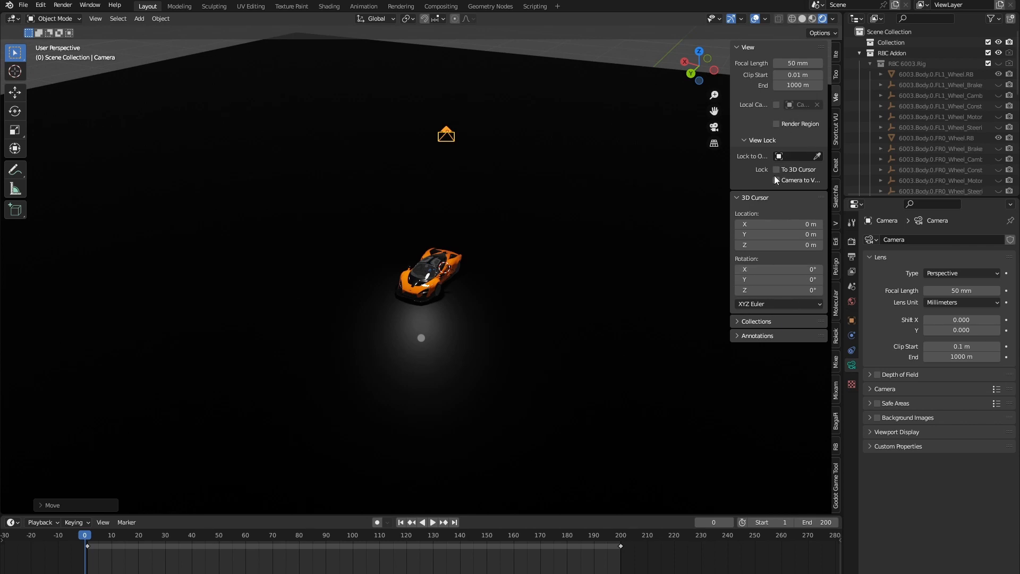
{"action": "key", "text": "n"}
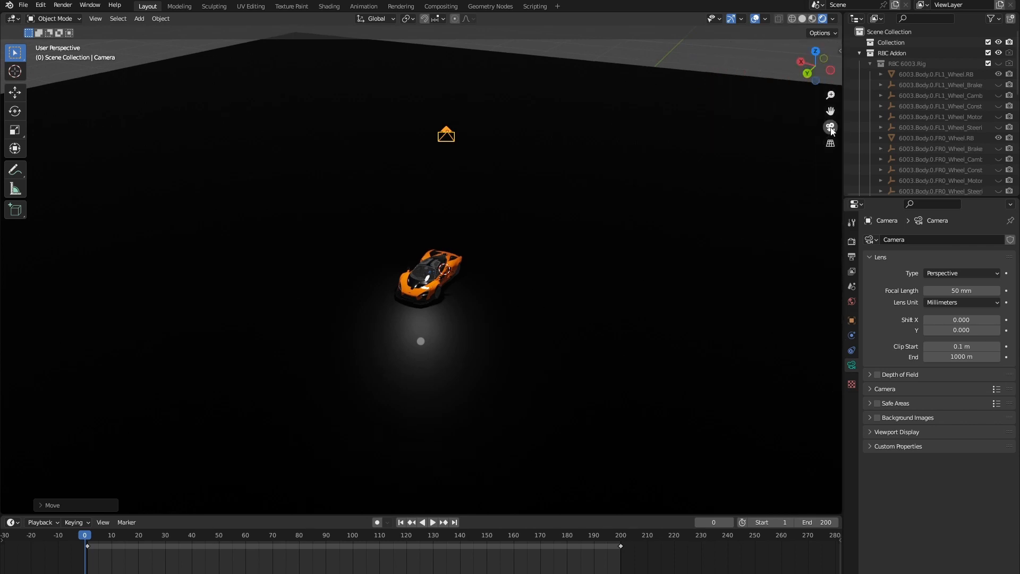
- Look through the camera and adjust its angle and distance to frame the car closely
{"action": "left_click", "coordinate": [830, 128]}
{"action": "middle_click_drag", "start_coordinate": [619, 268], "coordinate": [320, 281]}
{"action": "middle_click_drag", "start_coordinate": [373, 365], "coordinate": [388, 272], "text": "shift"}
{"action": "scroll", "coordinate": [386, 314], "scroll_direction": "up", "scroll_amount": 4}
- Play the animation through the camera, pick Object_97 from the outliner during playback, and stop at frame 57
{"action": "key", "text": "space"}
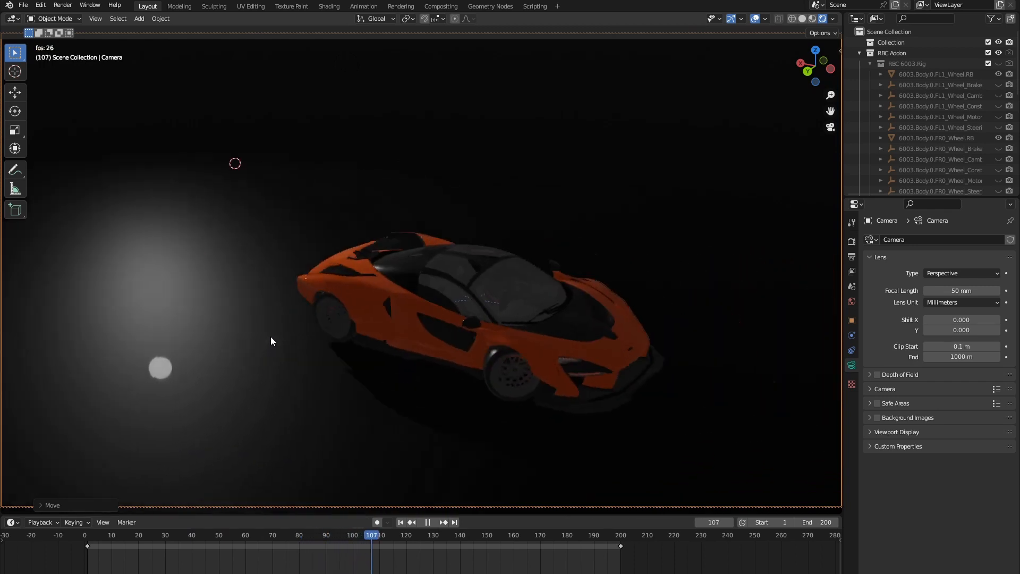
{"action": "scroll", "coordinate": [896, 166], "scroll_direction": "down", "scroll_amount": 10}
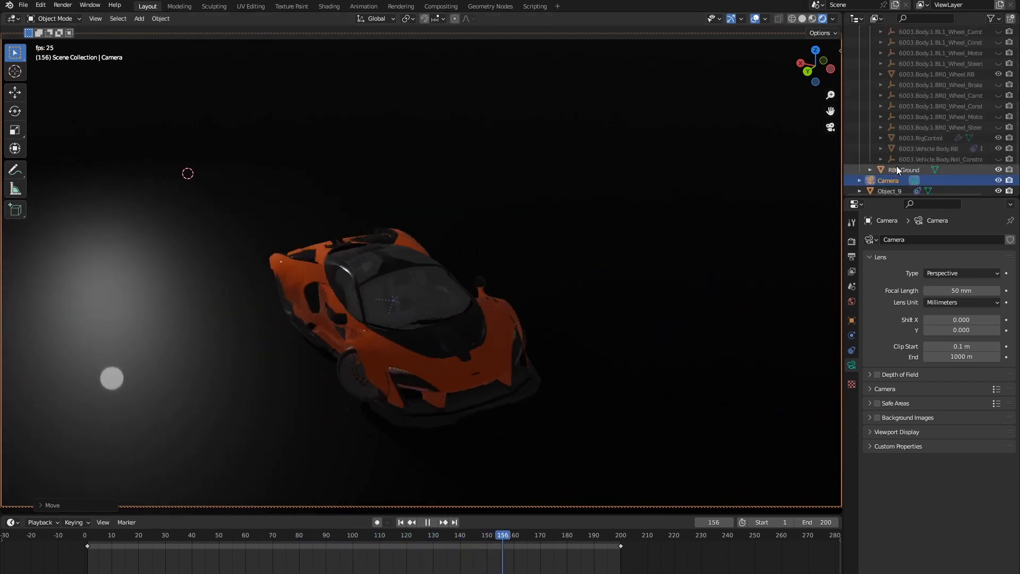
{"action": "left_click", "coordinate": [891, 176]}
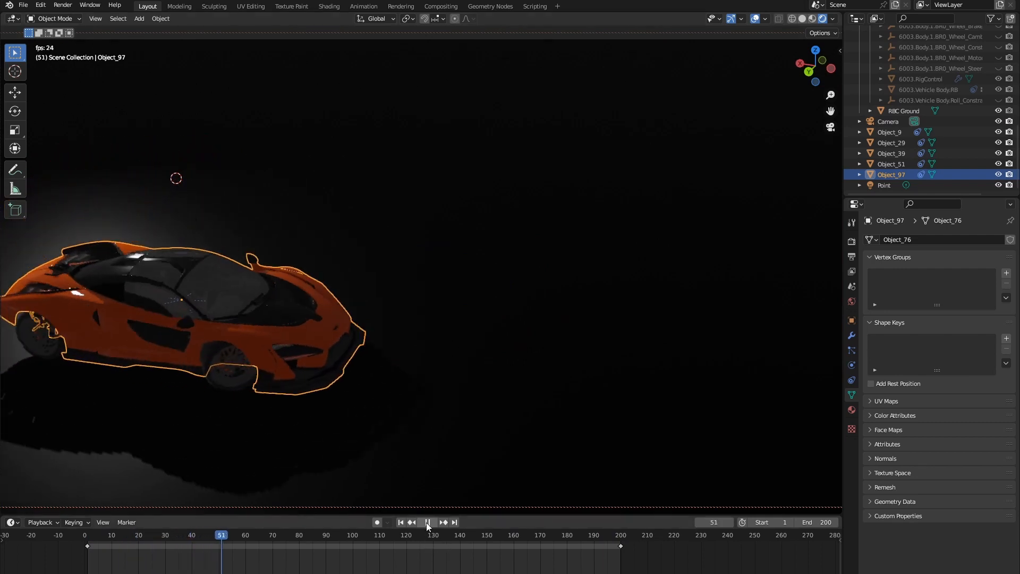
{"action": "key", "text": "space"}
- Leave the camera view, select the point light and move it along the X axis toward the car's current position
{"action": "middle_click_drag", "start_coordinate": [822, 129], "coordinate": [512, 295]}
{"action": "left_click", "coordinate": [232, 116]}
{"action": "key", "text": "g"}
{"action": "key", "text": "x"}
{"action": "left_click", "coordinate": [608, 224]}
- Adjust the point light's position along the Y and X axes so it lights the front of the car
{"action": "key", "text": "g"}
{"action": "key", "text": "x"}
{"action": "key", "text": "y"}
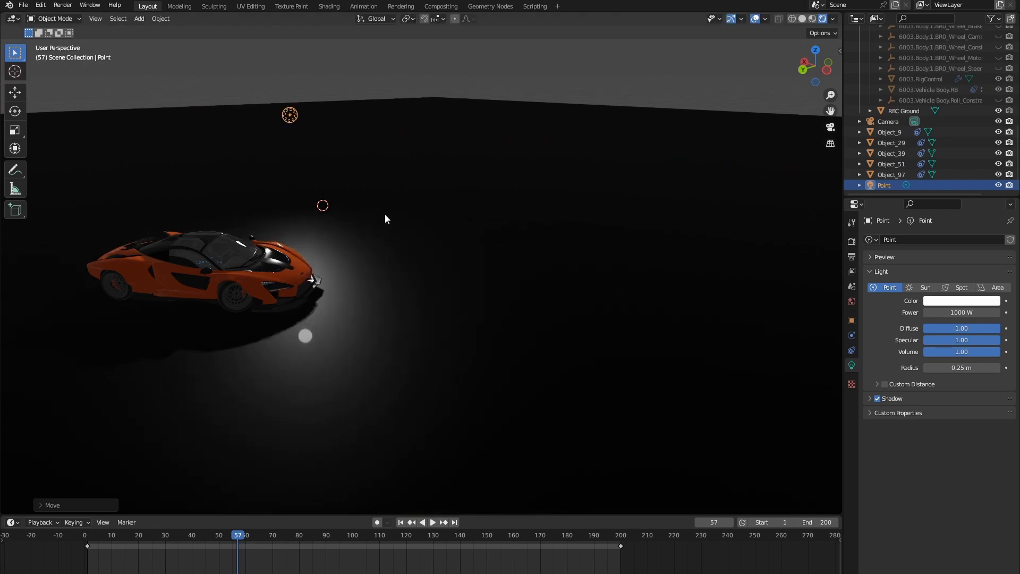
{"action": "left_click", "coordinate": [306, 208]}
{"action": "key", "text": "g"}
{"action": "key", "text": "x"}
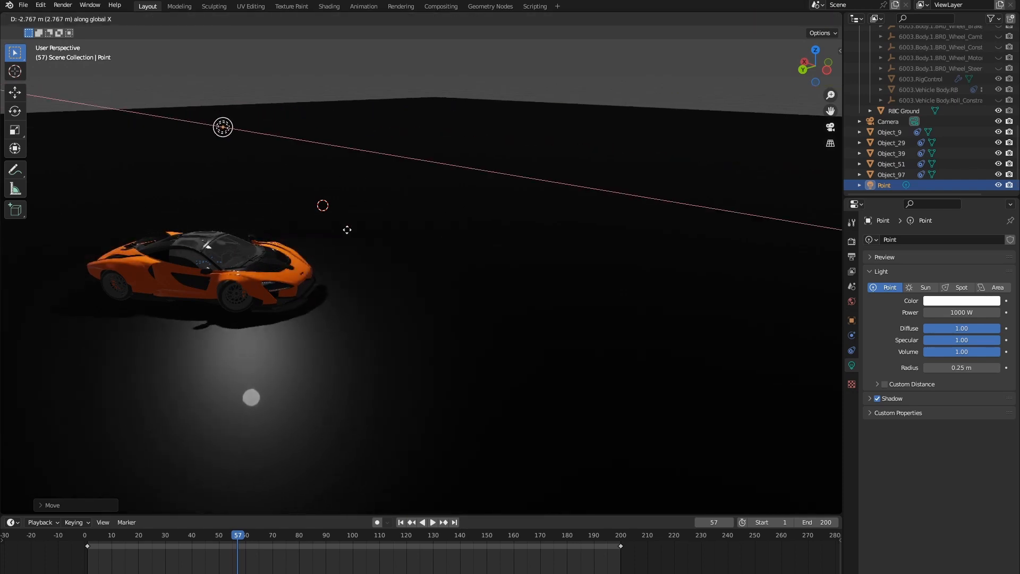
{"action": "left_click", "coordinate": [366, 246]}
{"action": "middle_click_drag", "start_coordinate": [365, 247], "coordinate": [840, 335]}
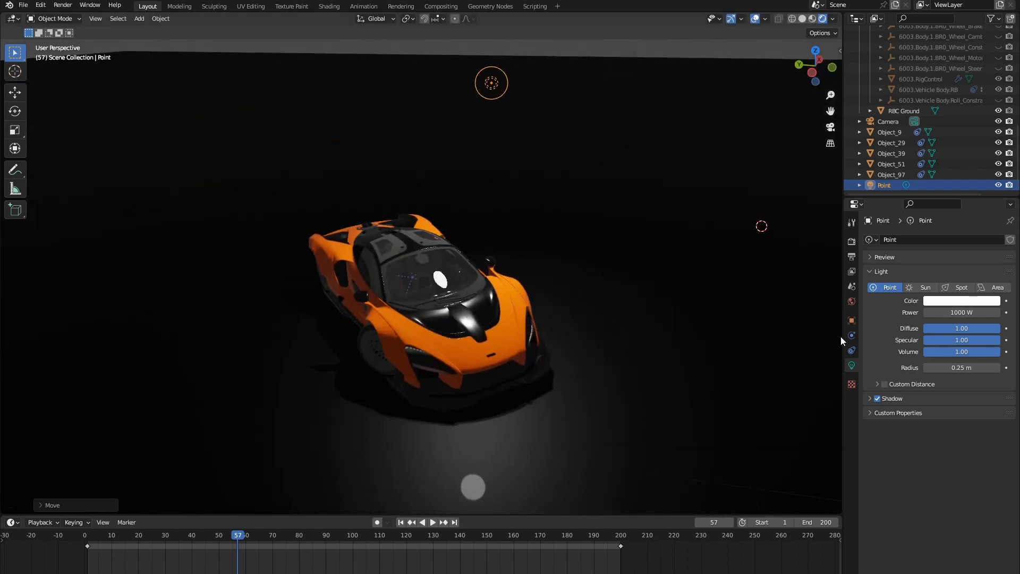
- Try a fully saturated blue colour with hue 0.604 on the point light
{"action": "left_click", "coordinate": [945, 301]}
{"action": "left_click_drag", "start_coordinate": [944, 198], "coordinate": [961, 161]}
{"action": "middle_click_drag", "start_coordinate": [673, 230], "coordinate": [580, 250]}
{"action": "scroll", "coordinate": [580, 250], "scroll_direction": "up", "scroll_amount": 3}
{"action": "middle_click_drag", "start_coordinate": [582, 303], "coordinate": [637, 345]}
- Change the point light's colour to a pale warm orange
{"action": "left_click", "coordinate": [977, 299]}
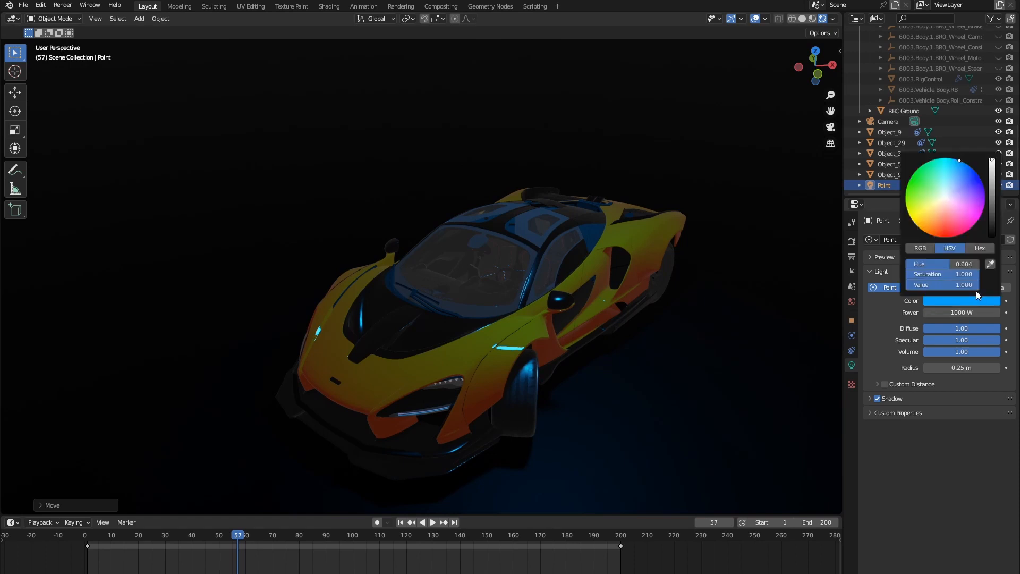
{"action": "left_click_drag", "start_coordinate": [956, 173], "coordinate": [933, 210]}
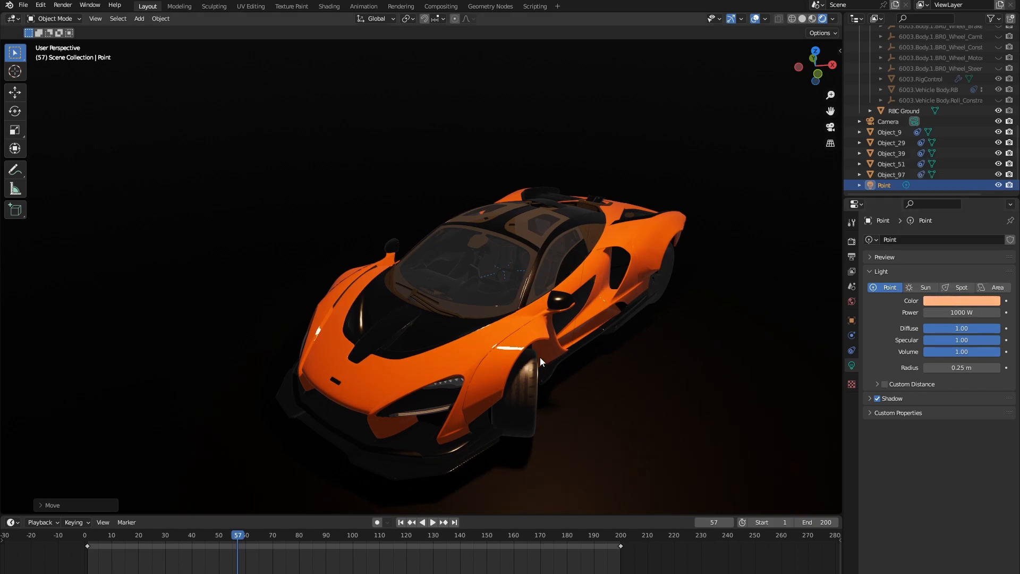
- Examine the car and its orange lighting from close up, from a distance and from several angles
{"action": "scroll", "coordinate": [540, 357], "scroll_direction": "up", "scroll_amount": 8}
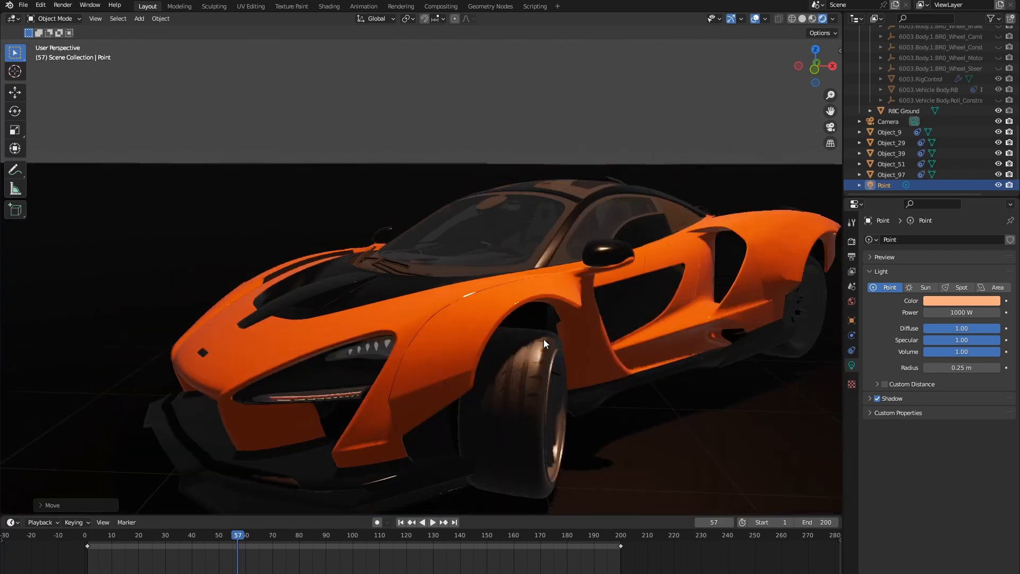
{"action": "scroll", "coordinate": [543, 339], "scroll_direction": "down", "scroll_amount": 10}
{"action": "middle_click_drag", "start_coordinate": [578, 331], "coordinate": [497, 417]}
{"action": "middle_click_drag", "start_coordinate": [579, 410], "coordinate": [533, 390]}
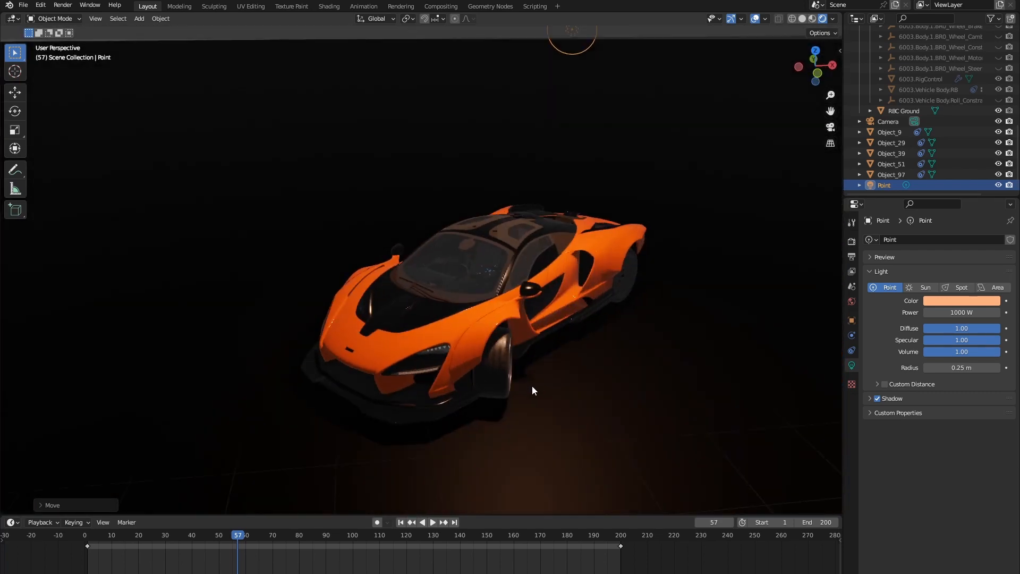
{"action": "middle_click_drag", "start_coordinate": [582, 437], "coordinate": [535, 409]}
{"action": "middle_click_drag", "start_coordinate": [721, 372], "coordinate": [524, 210]}
{"action": "scroll", "coordinate": [590, 110], "scroll_direction": "down", "scroll_amount": 2}
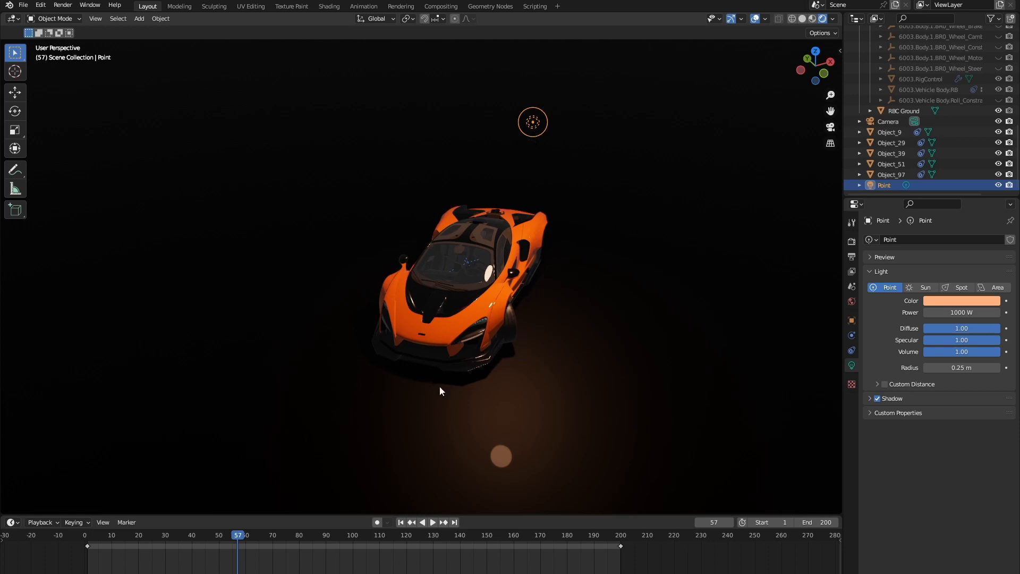
{"action": "middle_click_drag", "start_coordinate": [488, 351], "coordinate": [448, 173]}
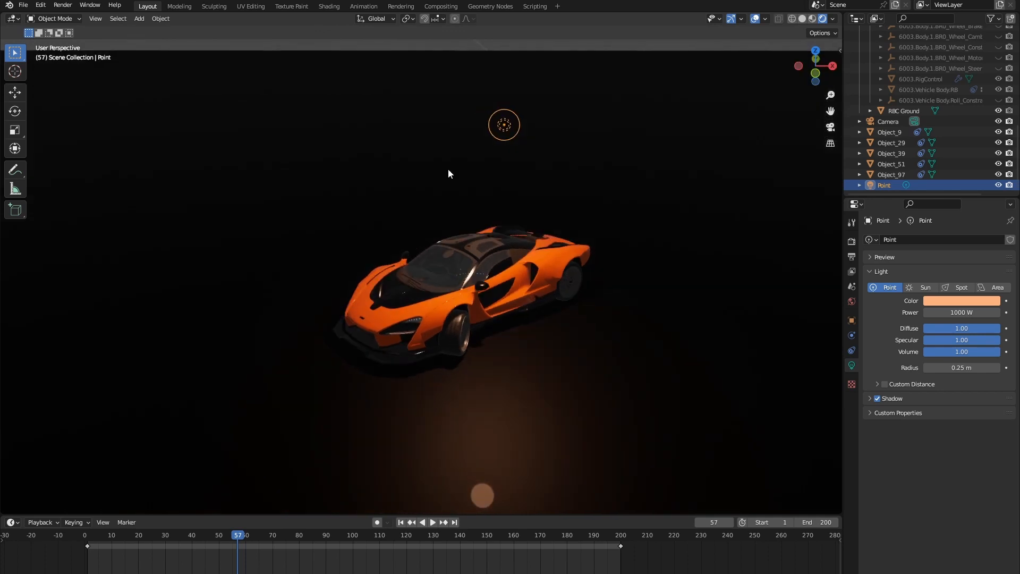
- Select the RBC Ground plane in place of the point light and display its material settings
{"action": "middle_click_drag", "start_coordinate": [623, 366], "coordinate": [589, 370]}
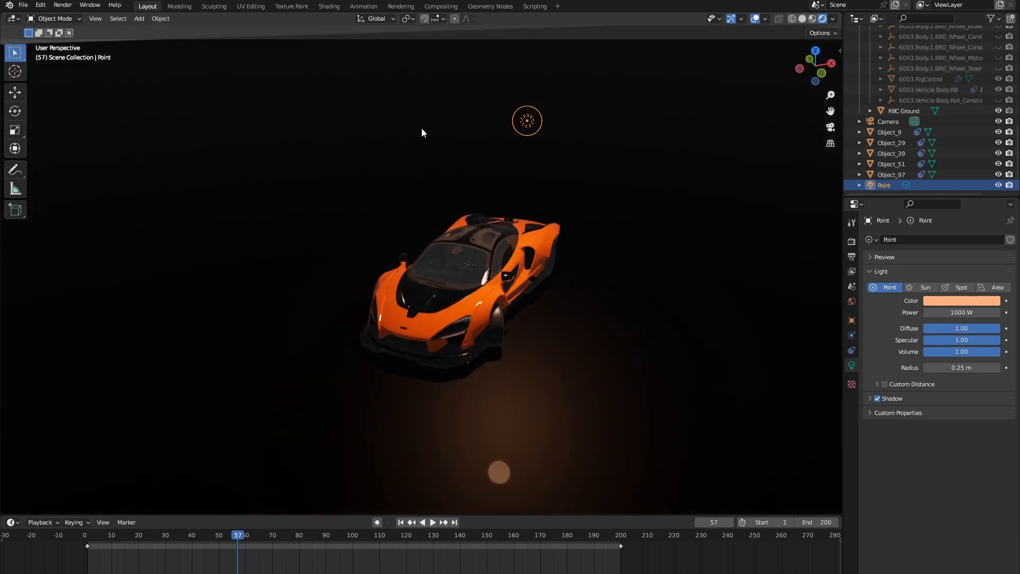
{"action": "scroll", "coordinate": [604, 337], "scroll_direction": "down", "scroll_amount": 4}
{"action": "left_click", "coordinate": [601, 237]}
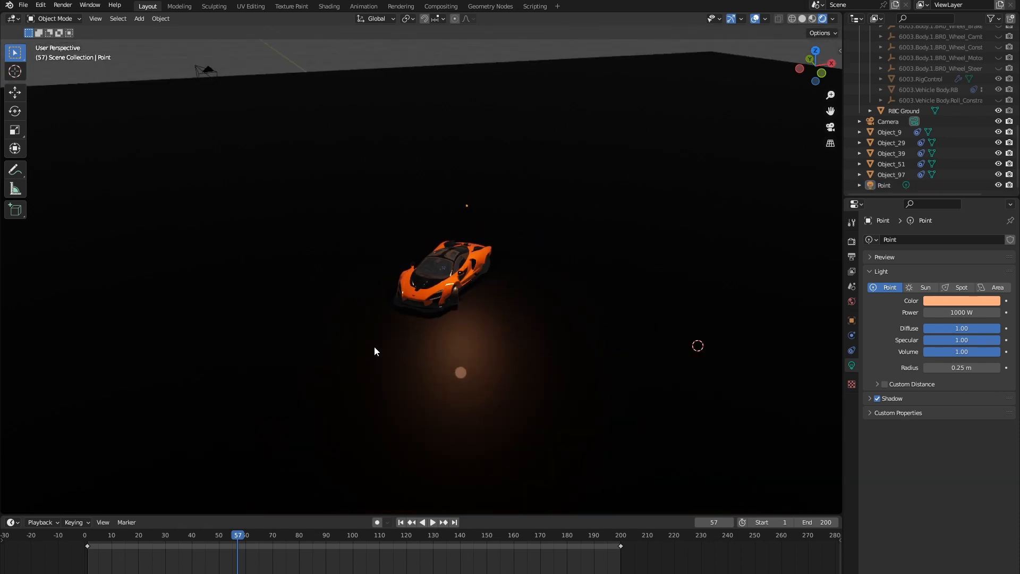
{"action": "middle_click_drag", "start_coordinate": [525, 295], "coordinate": [697, 270]}
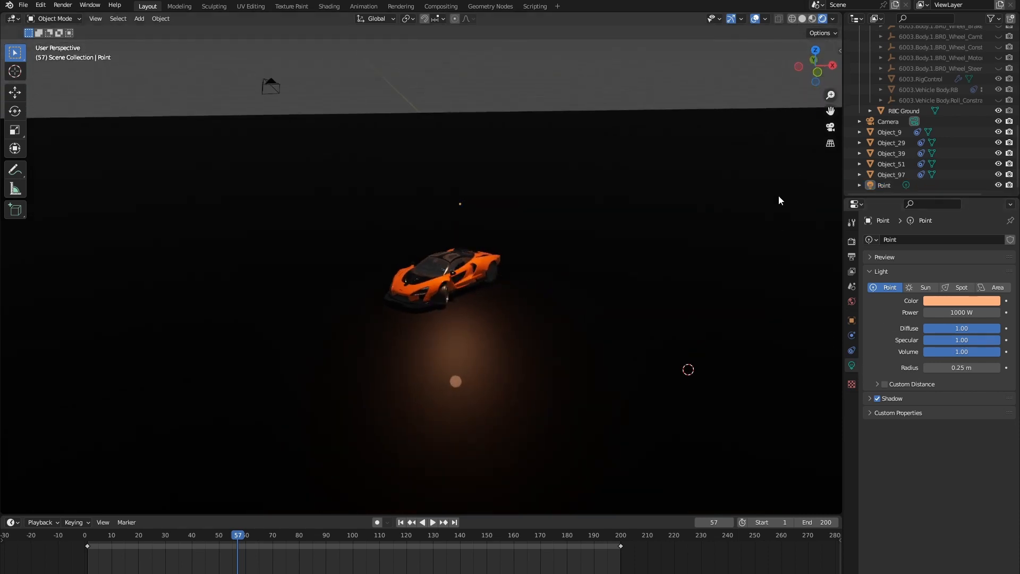
{"action": "scroll", "coordinate": [922, 124], "scroll_direction": "up", "scroll_amount": 8}
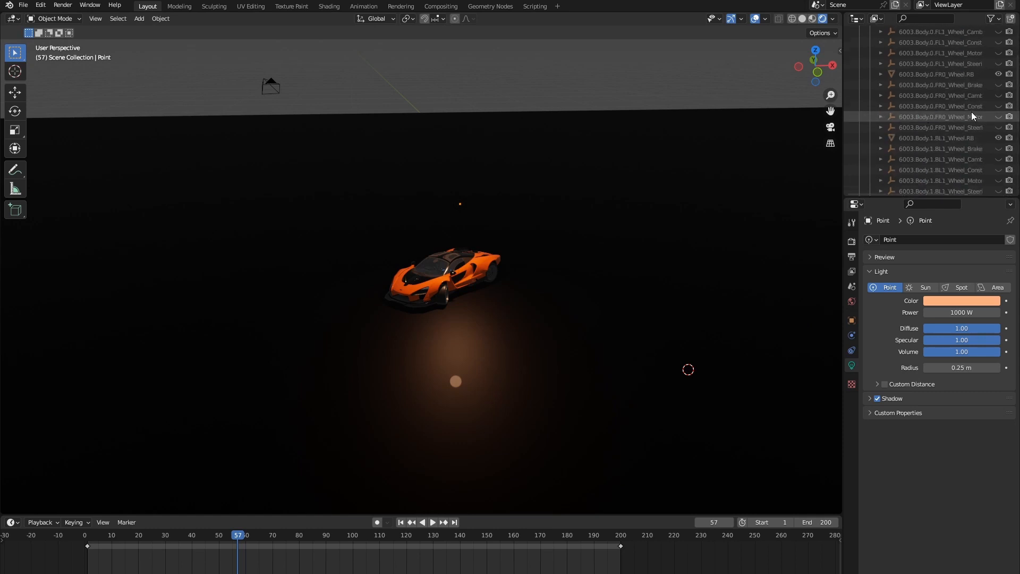
{"action": "scroll", "coordinate": [971, 112], "scroll_direction": "down", "scroll_amount": 7}
{"action": "left_click", "coordinate": [904, 148]}
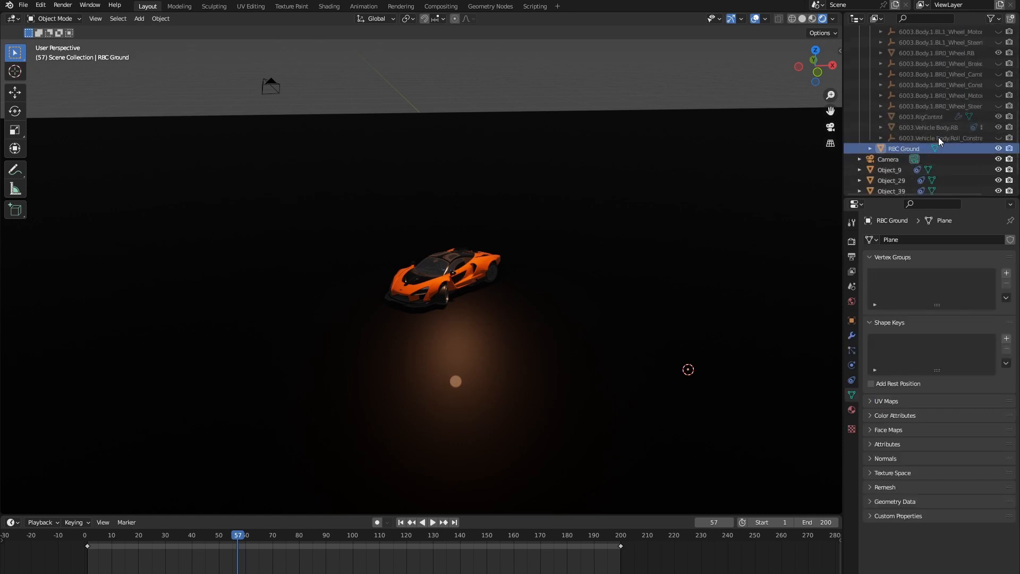
{"action": "left_click", "coordinate": [851, 410]}
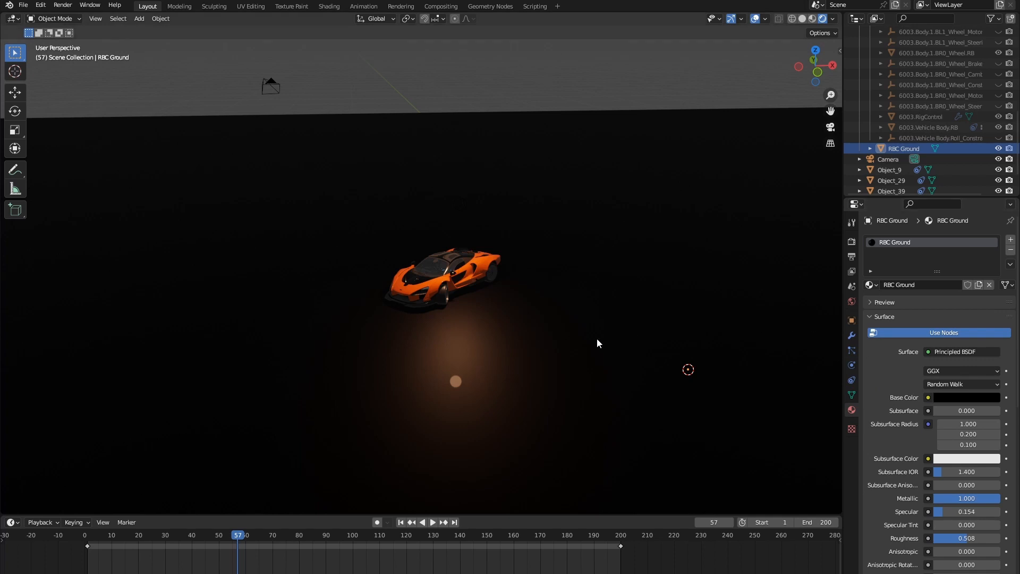
- Set the clearcoat of the RBC Ground material to 0 to remove the light's bright reflection
{"action": "scroll", "coordinate": [590, 375], "scroll_direction": "up", "scroll_amount": 5}
{"action": "middle_click_drag", "start_coordinate": [588, 378], "coordinate": [458, 190], "text": "shift"}
{"action": "scroll", "coordinate": [457, 336], "scroll_direction": "up", "scroll_amount": 3}
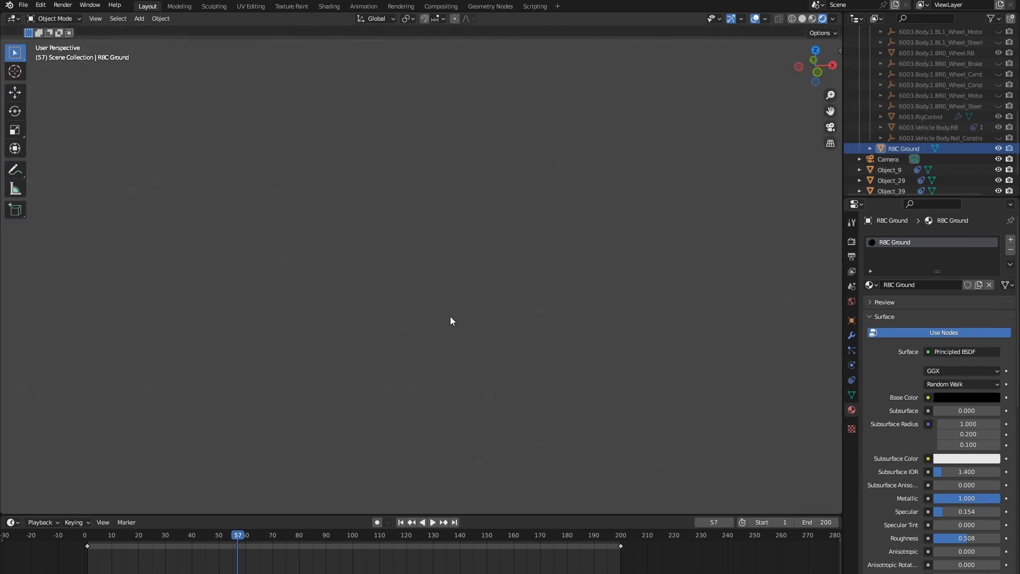
{"action": "scroll", "coordinate": [434, 314], "scroll_direction": "down", "scroll_amount": 2}
{"action": "middle_click_drag", "start_coordinate": [446, 285], "coordinate": [547, 435]}
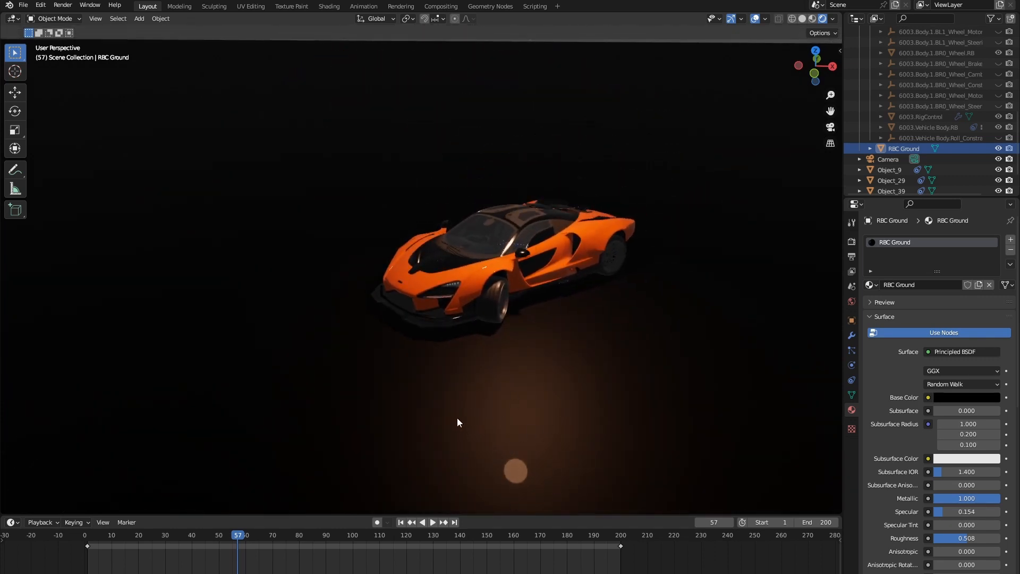
{"action": "scroll", "coordinate": [911, 409], "scroll_direction": "down", "scroll_amount": 5}
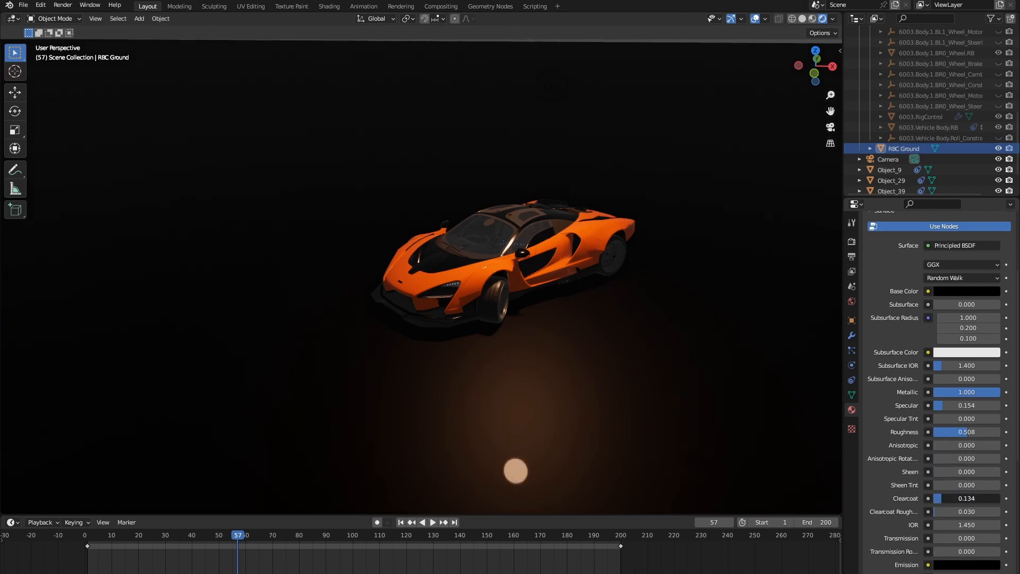
{"action": "left_click_drag", "start_coordinate": [966, 498], "coordinate": [933, 498]}
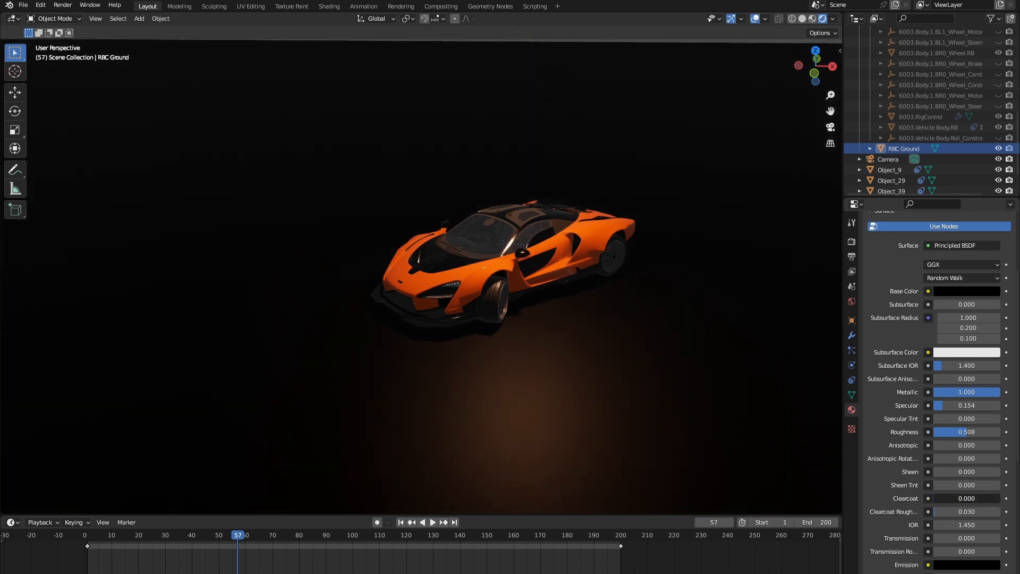
{"action": "mouse_move", "coordinate": [485, 403]}
{"action": "middle_mouse_down"}
{"action": "mouse_move", "coordinate": [510, 412]}
{"action": "mouse_move", "coordinate": [378, 374]}
{"action": "mouse_move", "coordinate": [388, 362]}
{"action": "mouse_move", "coordinate": [450, 377]}
{"action": "mouse_move", "coordinate": [480, 402]}
{"action": "middle_mouse_up"}
{"action": "middle_click_drag", "start_coordinate": [654, 444], "coordinate": [635, 439]}
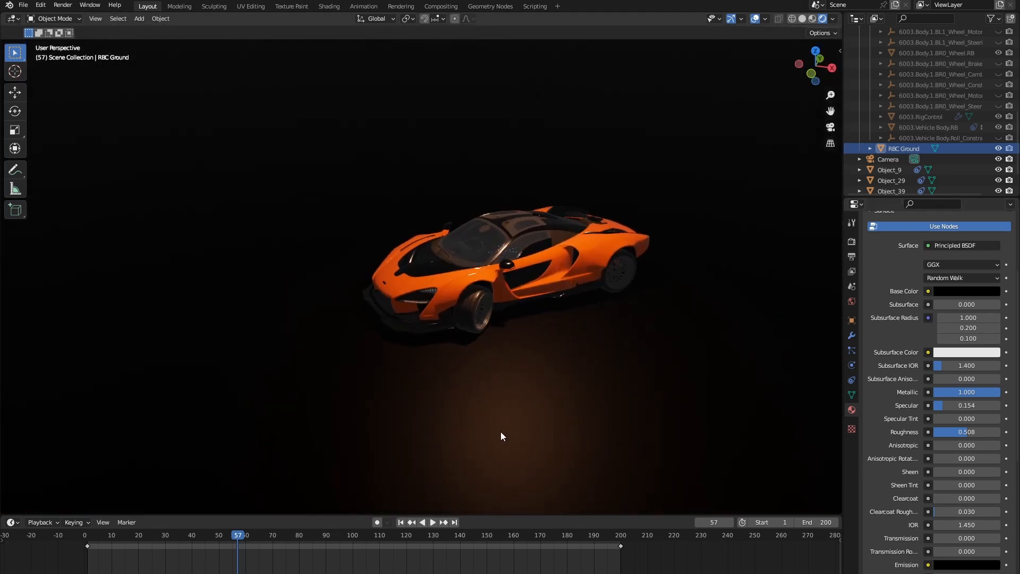
- Play the animation from frame 0 through the scene camera and stop it at frame 138
{"action": "left_click_drag", "start_coordinate": [254, 540], "coordinate": [85, 535]}
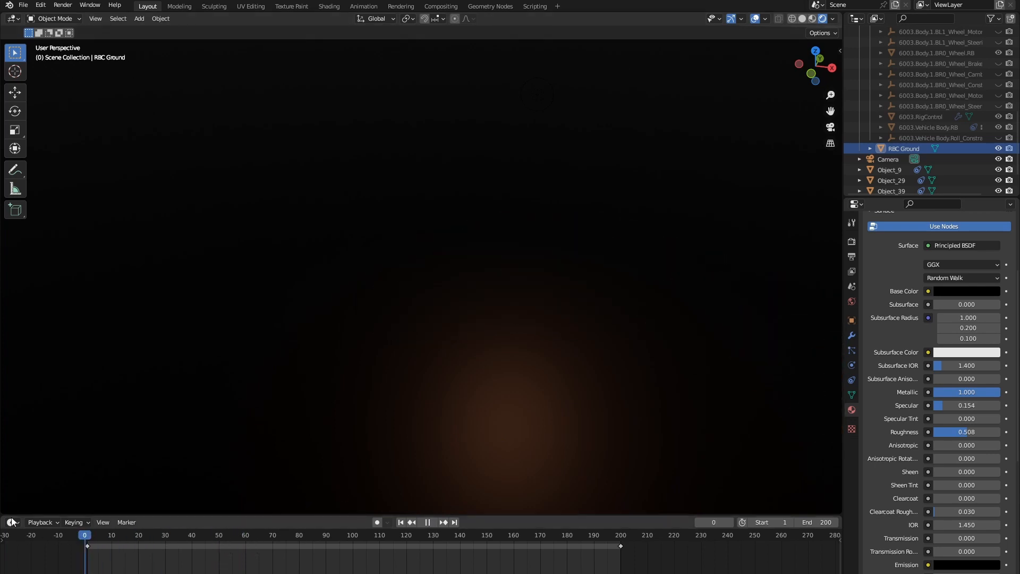
{"action": "left_click", "coordinate": [830, 127]}
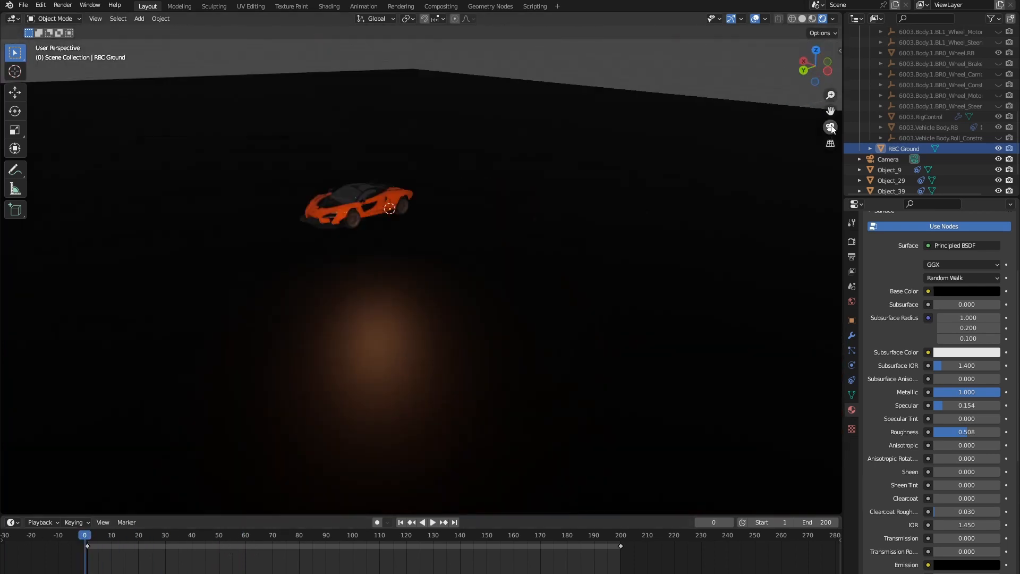
{"action": "key", "text": "space"}
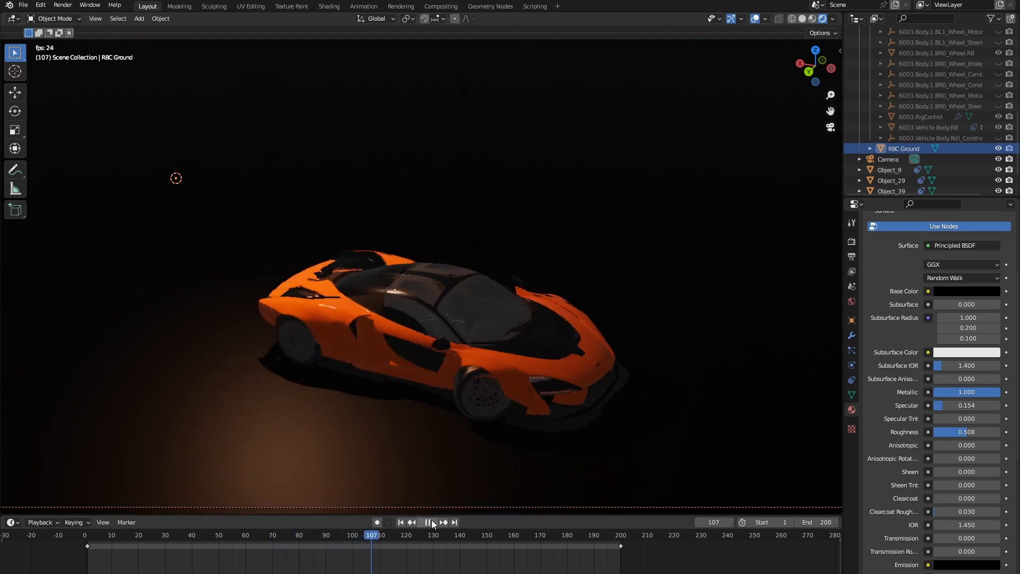
{"action": "left_click", "coordinate": [429, 522]}
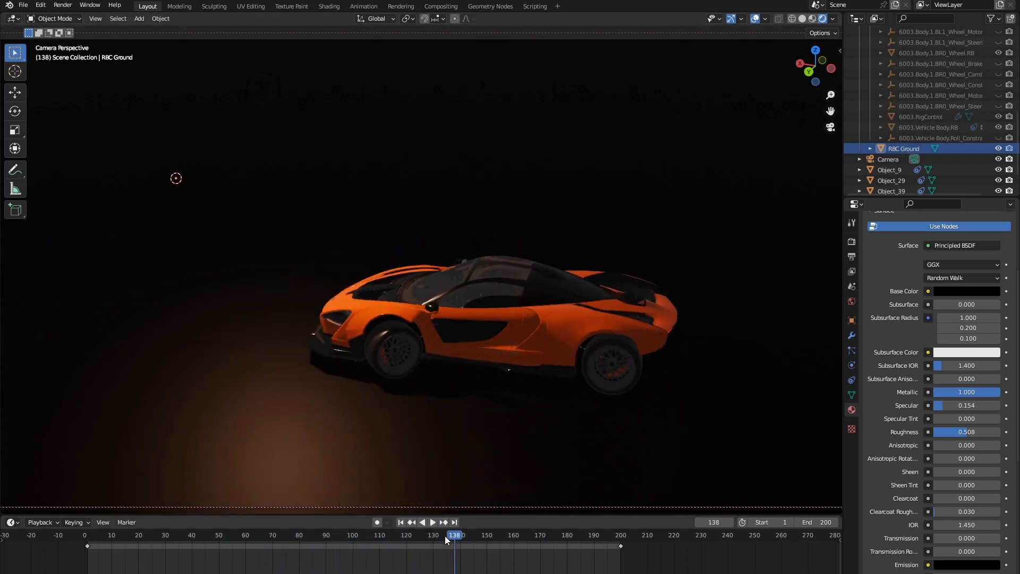
- Leave the camera view and delete the point light from the scene
{"action": "left_click", "coordinate": [830, 128]}
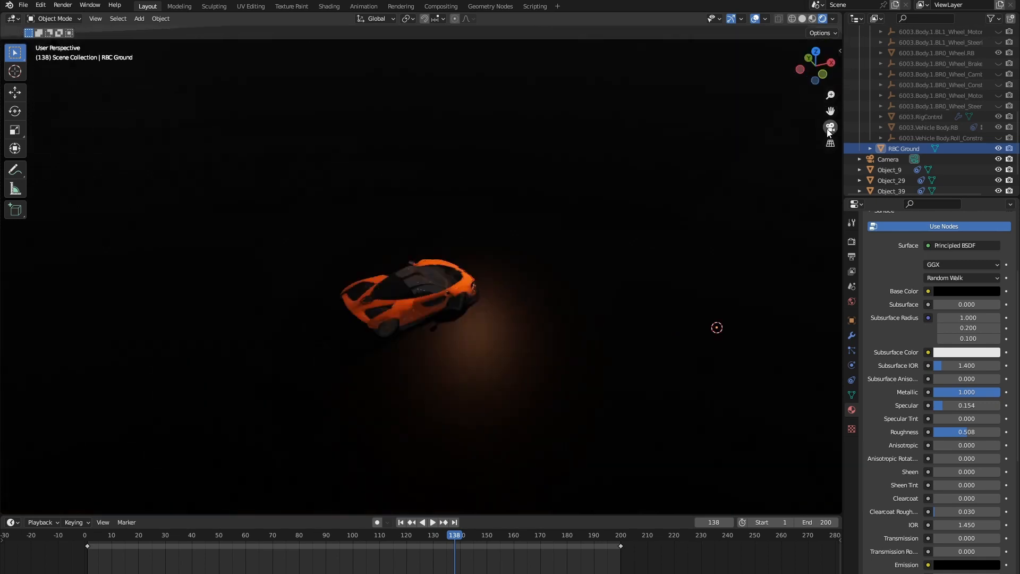
{"action": "middle_click_drag", "start_coordinate": [623, 274], "coordinate": [541, 235]}
{"action": "scroll", "coordinate": [916, 154], "scroll_direction": "down", "scroll_amount": 3}
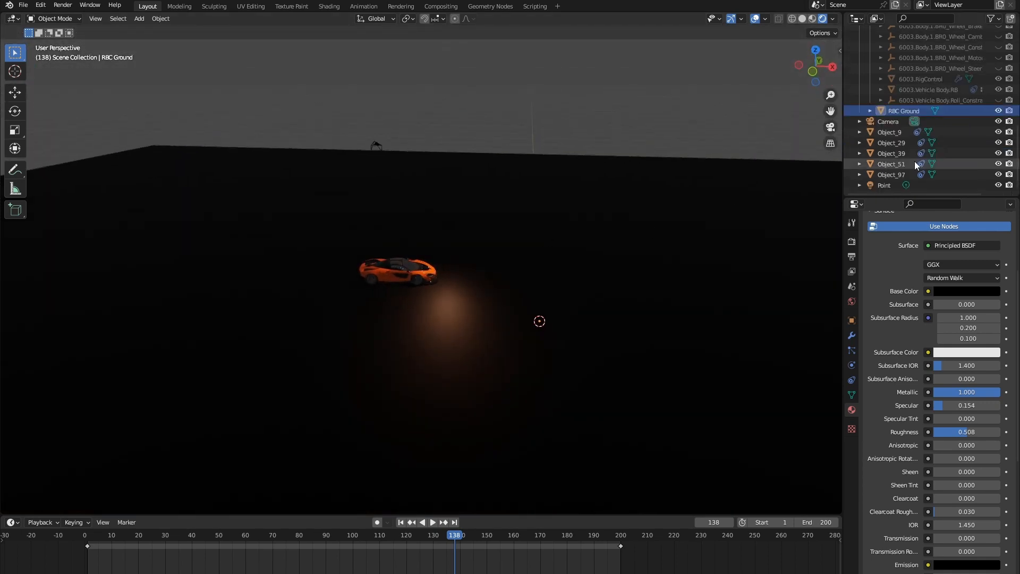
{"action": "left_click", "coordinate": [878, 184]}
{"action": "scroll", "coordinate": [607, 285], "scroll_direction": "up", "scroll_amount": 3}
{"action": "scroll", "coordinate": [607, 285], "scroll_direction": "up", "scroll_amount": 3}
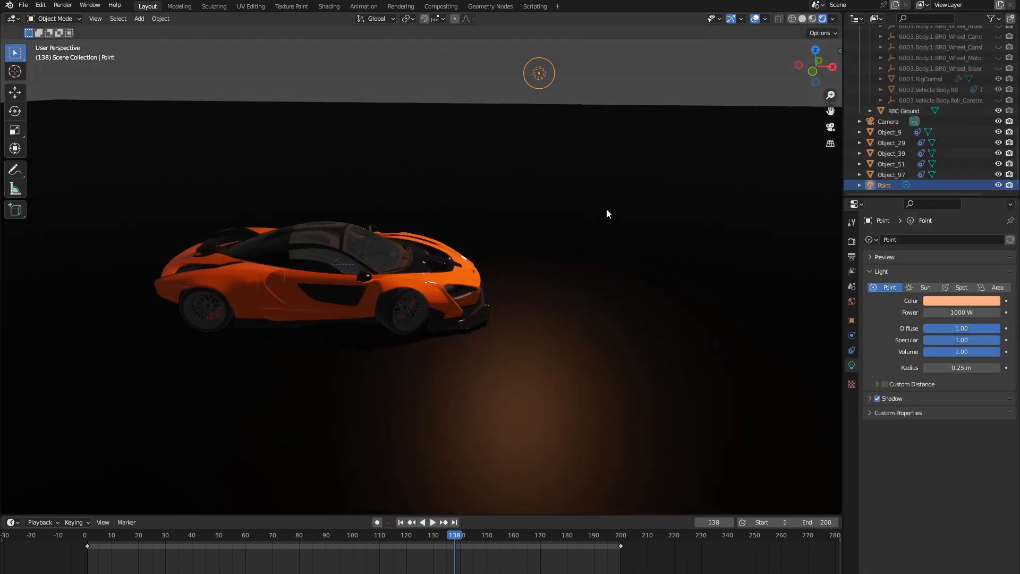
{"action": "key", "text": "Delete"}
- Add a spot light and raise it along the Z axis high above the ground
{"action": "key", "text": "shift+a"}
{"action": "mouse_move", "coordinate": [342, 251]}
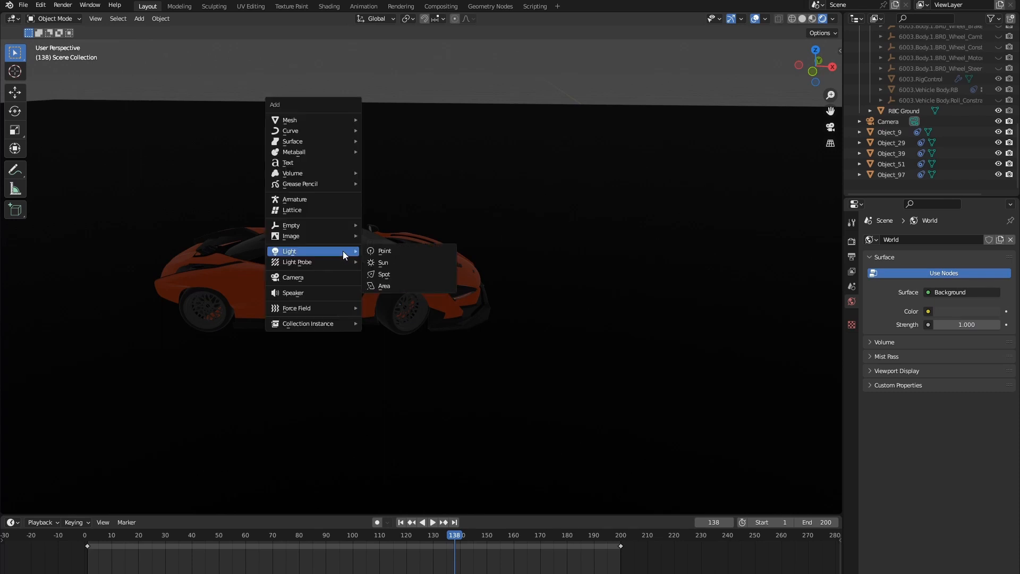
{"action": "left_click", "coordinate": [386, 274]}
{"action": "key", "text": "g"}
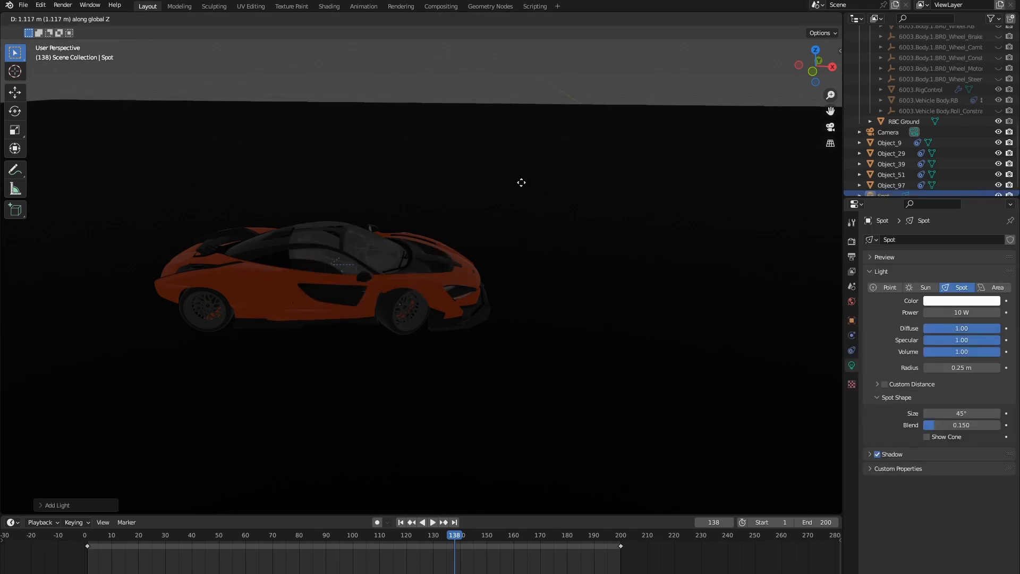
{"action": "left_click", "coordinate": [521, 186]}
{"action": "scroll", "coordinate": [524, 284], "scroll_direction": "down", "scroll_amount": 4}
{"action": "key", "text": "g"}
{"action": "key", "text": "z"}
{"action": "left_click", "coordinate": [568, 178]}
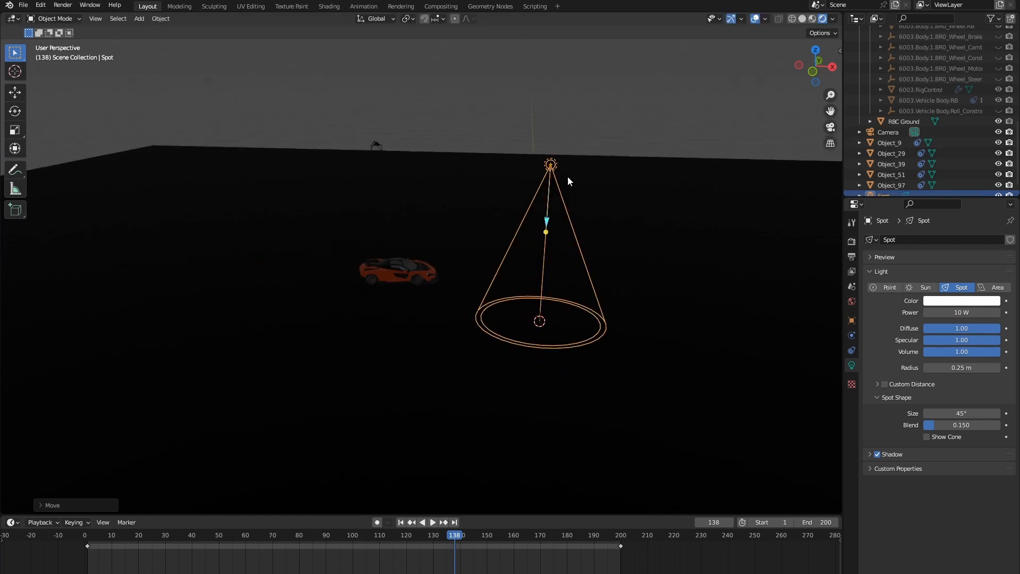
- Move the spot light along the Y and X axes, then centre it over the car from the top view
{"action": "mouse_move", "coordinate": [561, 240]}
{"action": "middle_mouse_down"}
{"action": "mouse_move", "coordinate": [590, 260]}
{"action": "mouse_move", "coordinate": [610, 257]}
{"action": "mouse_move", "coordinate": [596, 221]}
{"action": "mouse_move", "coordinate": [605, 194]}
{"action": "middle_mouse_up"}
{"action": "key", "text": "g"}
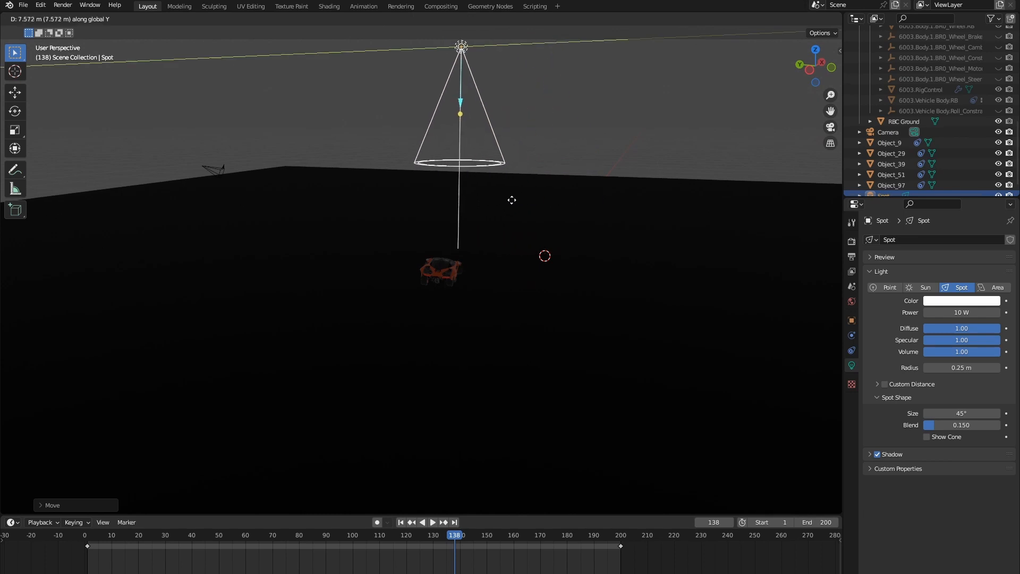
{"action": "key", "text": "x"}
{"action": "left_click", "coordinate": [438, 262]}
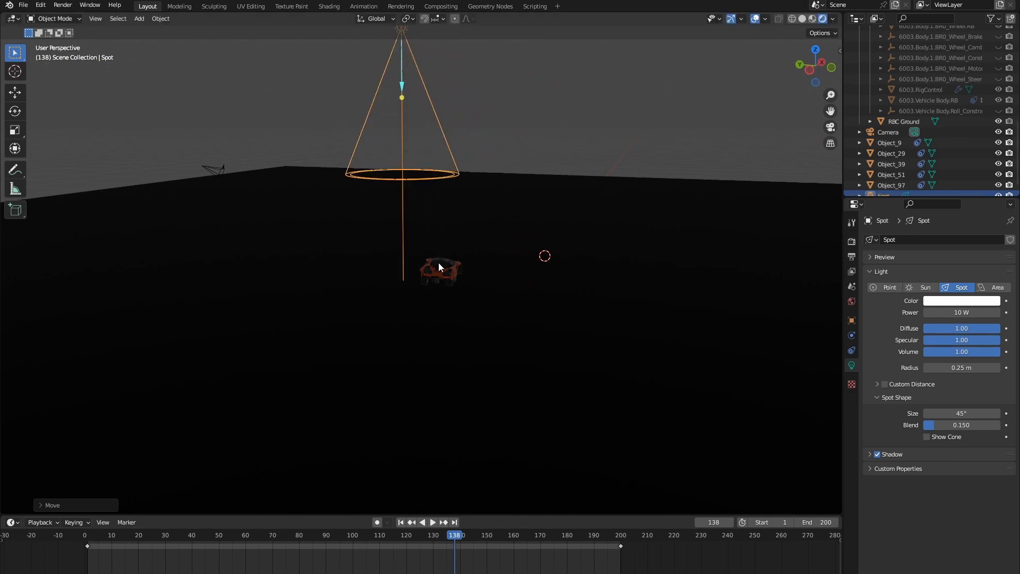
{"action": "mouse_move", "coordinate": [438, 262]}
{"action": "middle_mouse_down"}
{"action": "mouse_move", "coordinate": [454, 333]}
{"action": "mouse_move", "coordinate": [457, 262]}
{"action": "middle_mouse_up"}
{"action": "key", "text": "KP_7"}
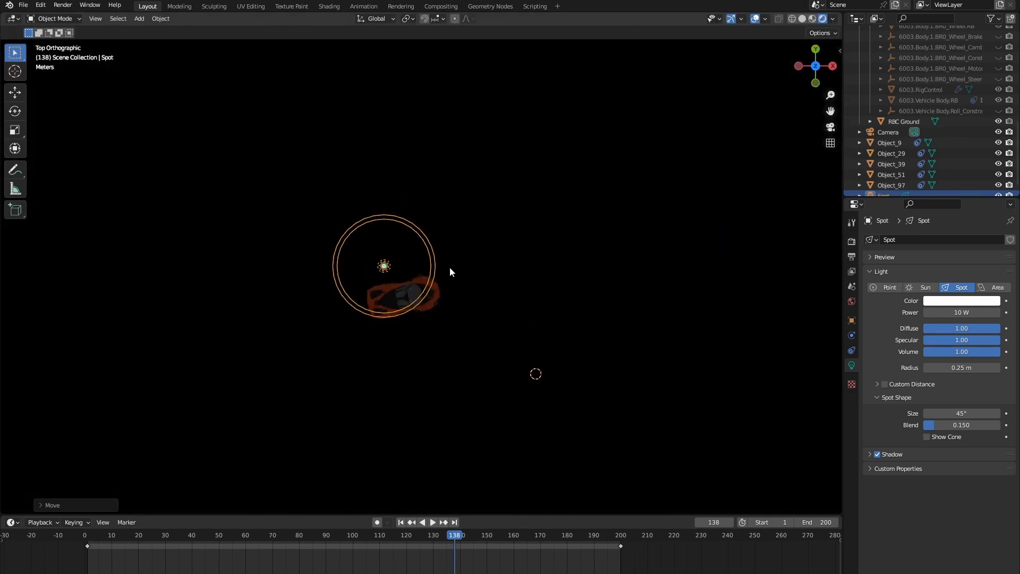
{"action": "key", "text": "g"}
{"action": "left_click", "coordinate": [470, 297]}
{"action": "middle_click_drag", "start_coordinate": [489, 313], "coordinate": [336, 339]}
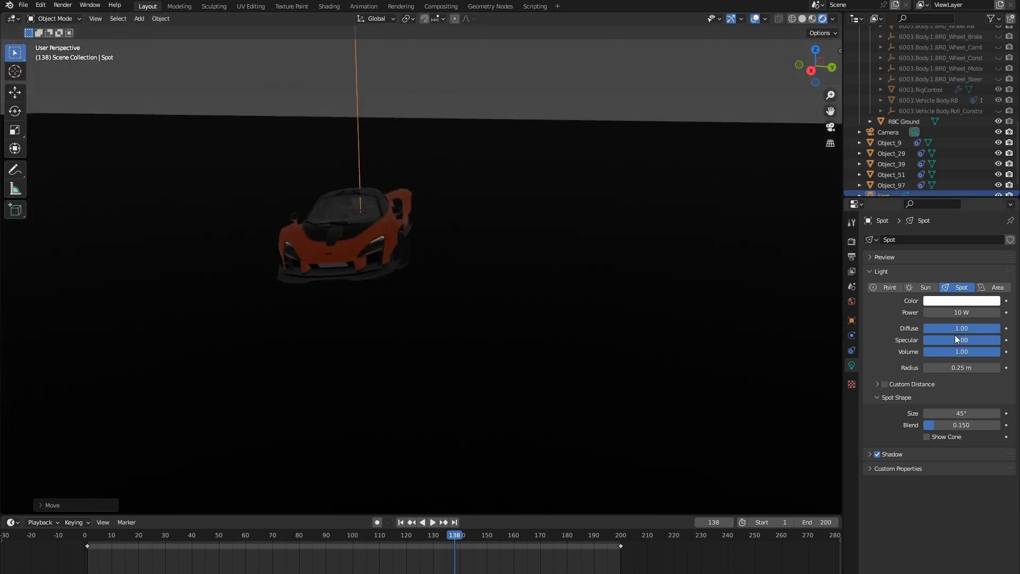
- Set the spot light's power to 10000 W
{"action": "left_click", "coordinate": [949, 312]}
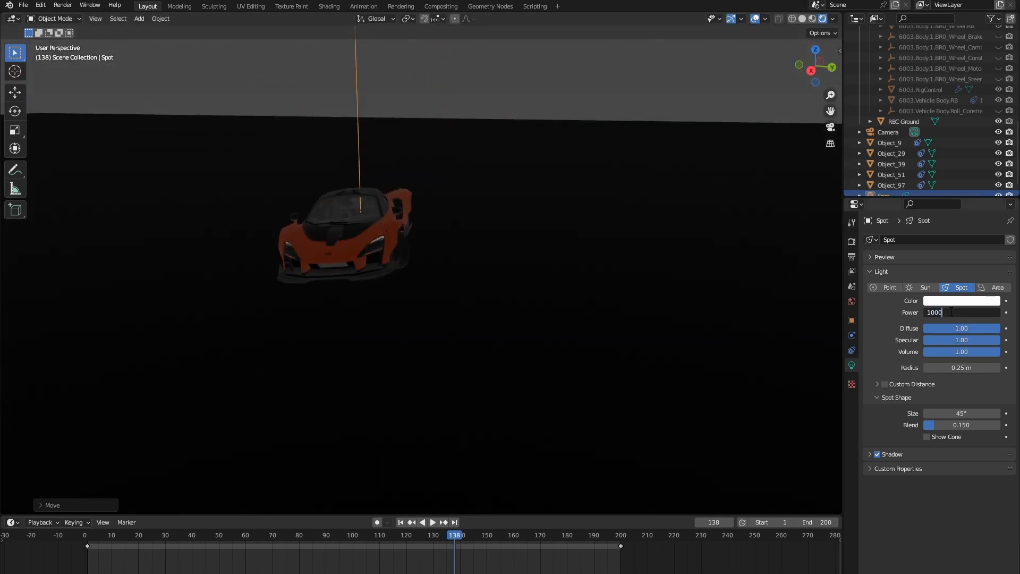
{"action": "type", "text": "10000"}
{"action": "key", "text": "Return"}
- Examine the spotlit car and the light circle on the ground from several angles and distances
{"action": "middle_click_drag", "start_coordinate": [494, 269], "coordinate": [565, 391]}
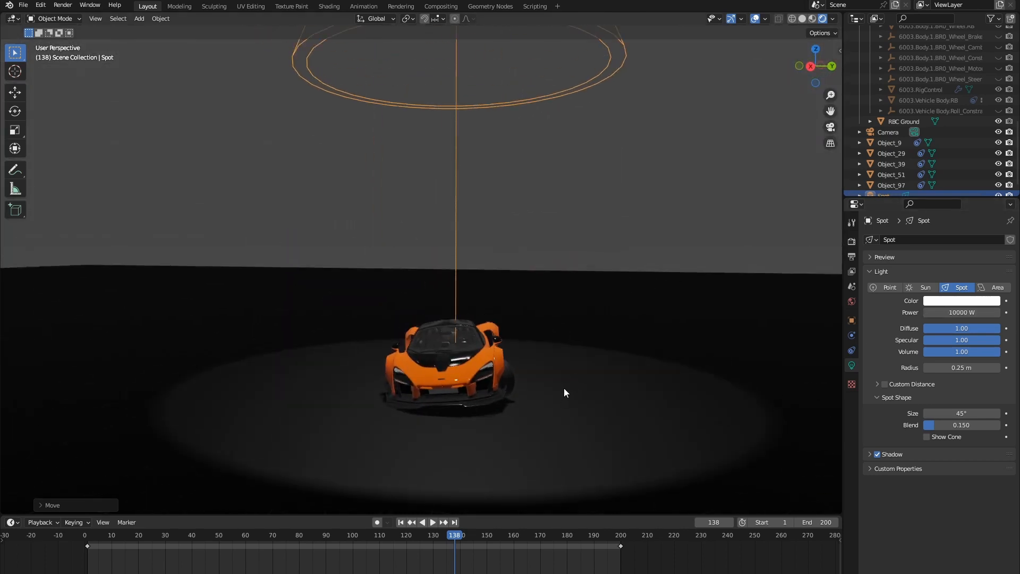
{"action": "scroll", "coordinate": [564, 391], "scroll_direction": "up", "scroll_amount": 3}
{"action": "scroll", "coordinate": [552, 412], "scroll_direction": "down", "scroll_amount": 5}
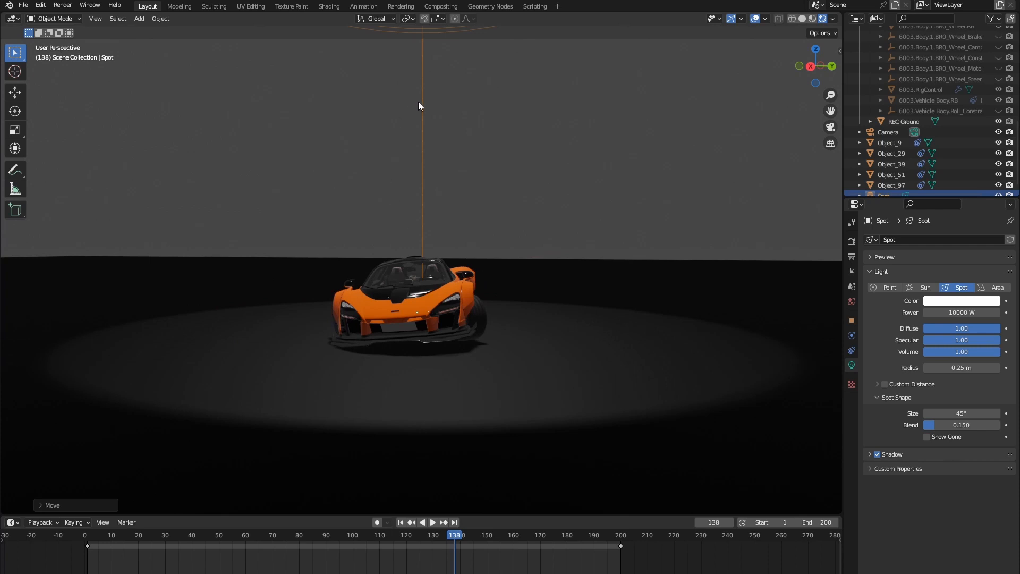
{"action": "middle_click_drag", "start_coordinate": [101, 331], "coordinate": [319, 131]}
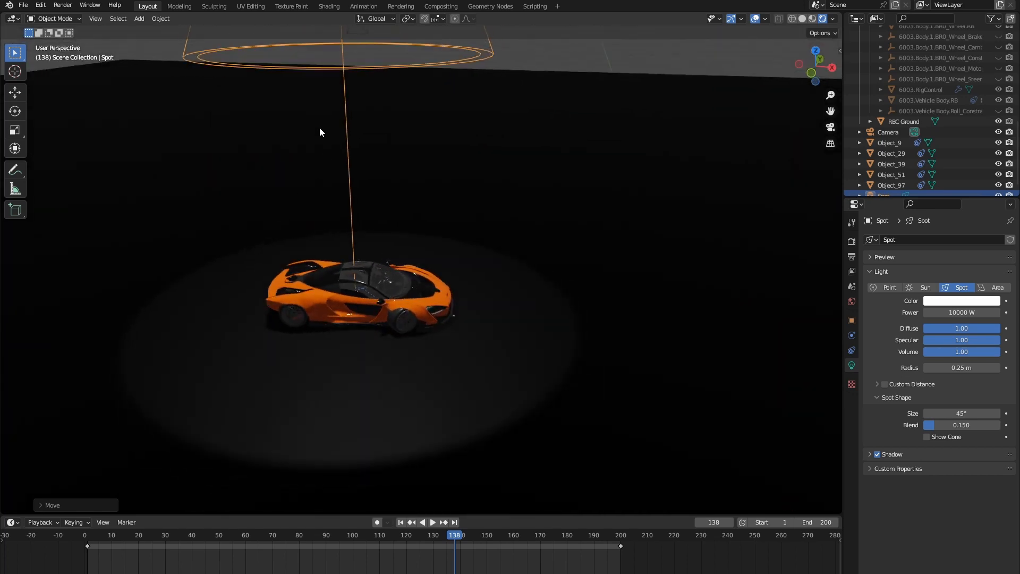
{"action": "middle_click_drag", "start_coordinate": [340, 256], "coordinate": [483, 157]}
{"action": "scroll", "coordinate": [486, 181], "scroll_direction": "up", "scroll_amount": 2}
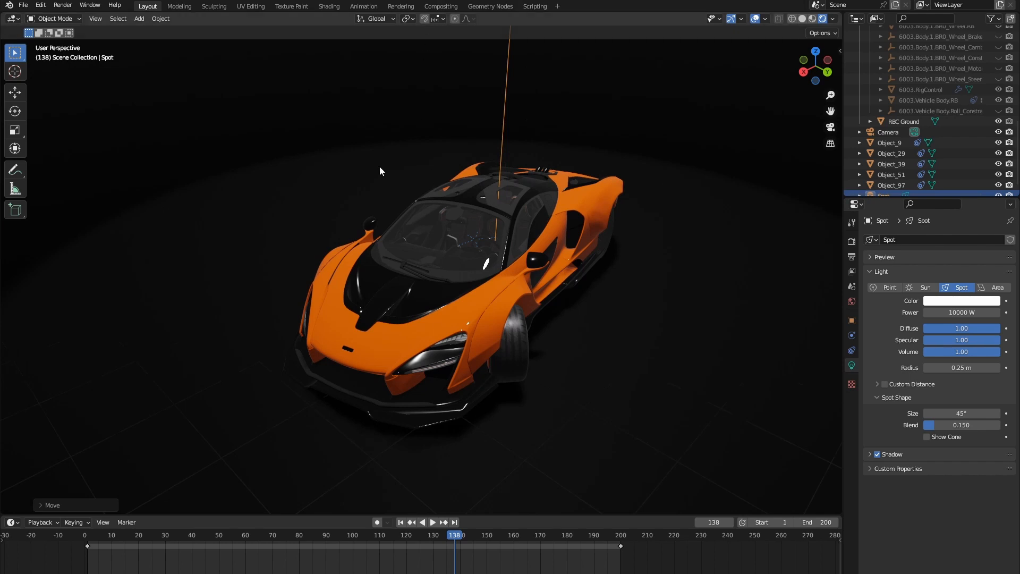
{"action": "scroll", "coordinate": [369, 555], "scroll_direction": "up", "scroll_amount": 1}
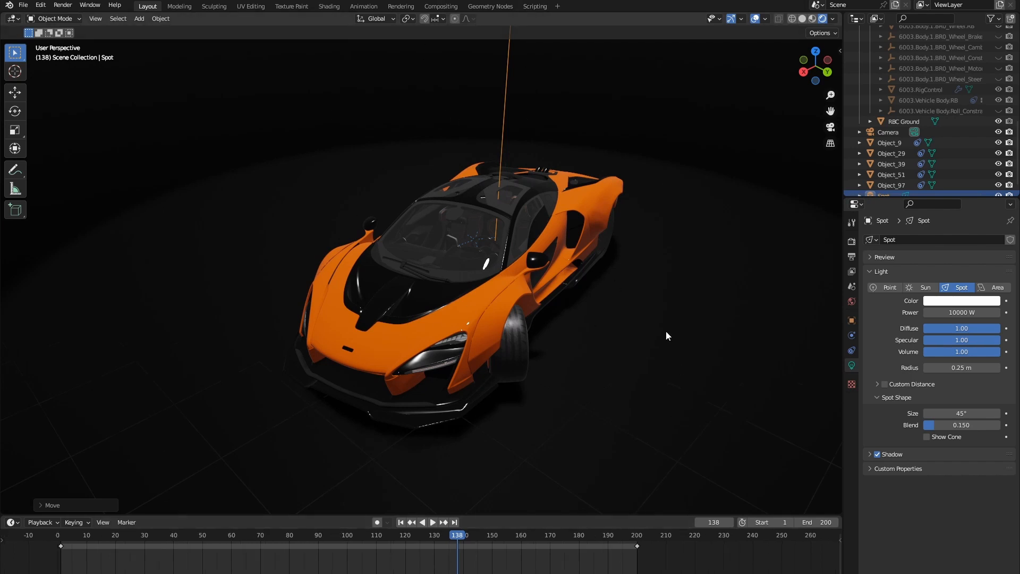
{"action": "scroll", "coordinate": [503, 295], "scroll_direction": "down", "scroll_amount": 4}
{"action": "mouse_move", "coordinate": [503, 295]}
{"action": "middle_mouse_down"}
{"action": "mouse_move", "coordinate": [460, 297]}
{"action": "mouse_move", "coordinate": [505, 299]}
{"action": "middle_mouse_up"}
- Increase the spot light's radius to 7.47 m and change its colour to a warm yellow-orange
{"action": "mouse_move", "coordinate": [973, 367]}
{"action": "left_mouse_down"}
{"action": "mouse_move", "coordinate": [1006, 367]}
{"action": "mouse_move", "coordinate": [977, 367]}
{"action": "left_mouse_up"}
{"action": "middle_click_drag", "start_coordinate": [512, 311], "coordinate": [634, 281]}
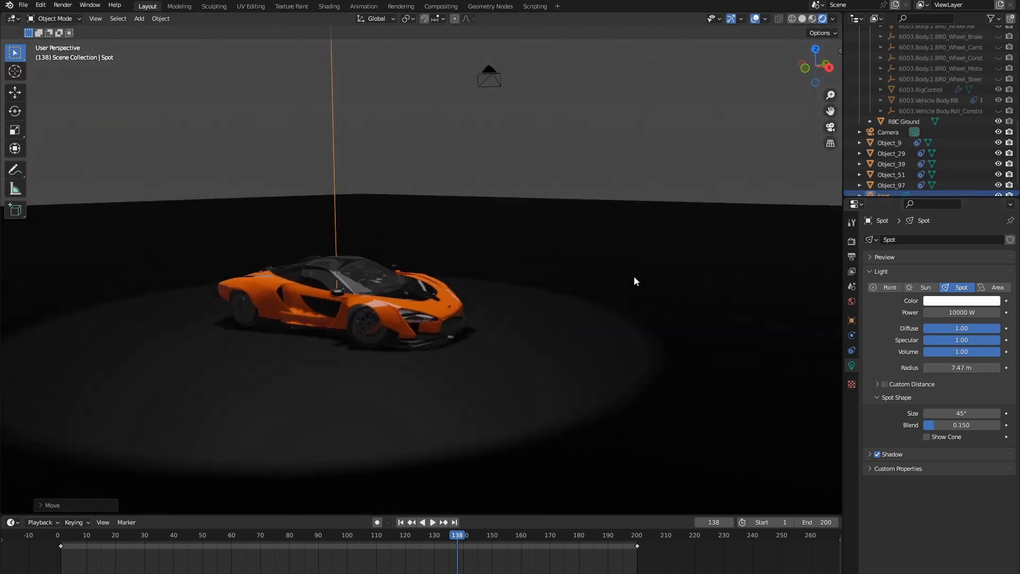
{"action": "scroll", "coordinate": [453, 366], "scroll_direction": "up", "scroll_amount": 5}
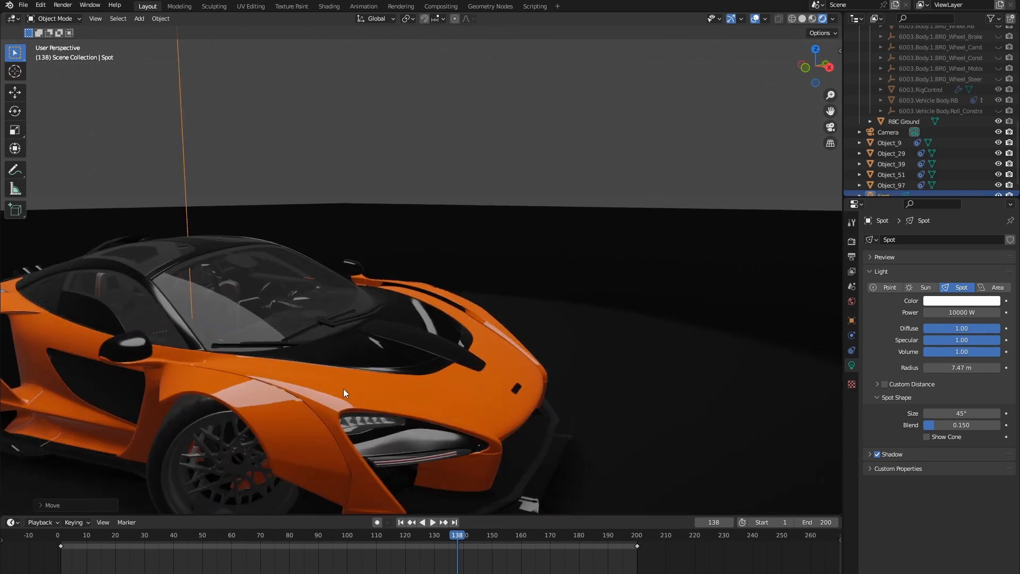
{"action": "scroll", "coordinate": [343, 393], "scroll_direction": "down", "scroll_amount": 5}
{"action": "middle_click_drag", "start_coordinate": [463, 400], "coordinate": [680, 452]}
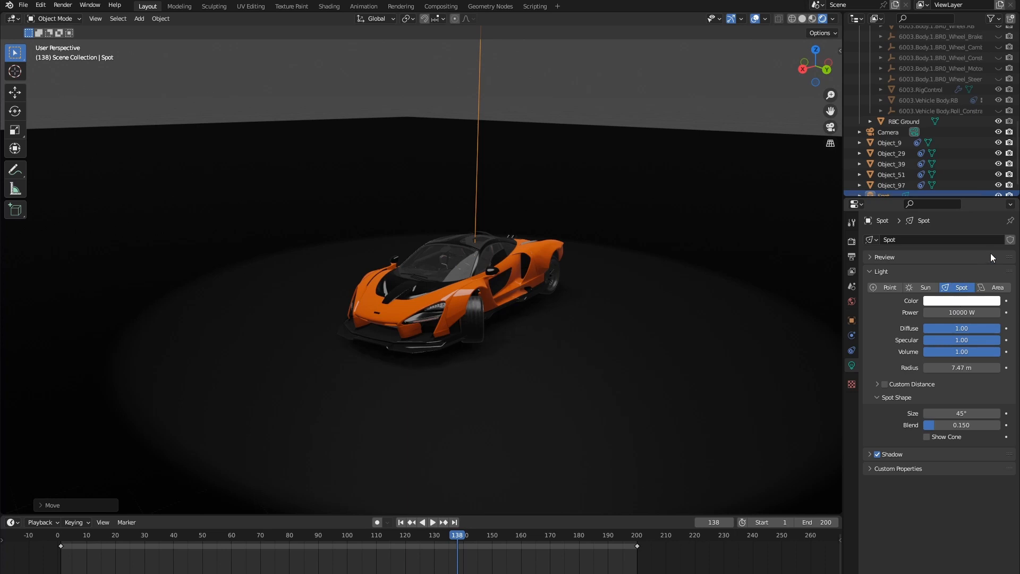
{"action": "left_click", "coordinate": [968, 301]}
{"action": "left_click_drag", "start_coordinate": [942, 224], "coordinate": [932, 215]}
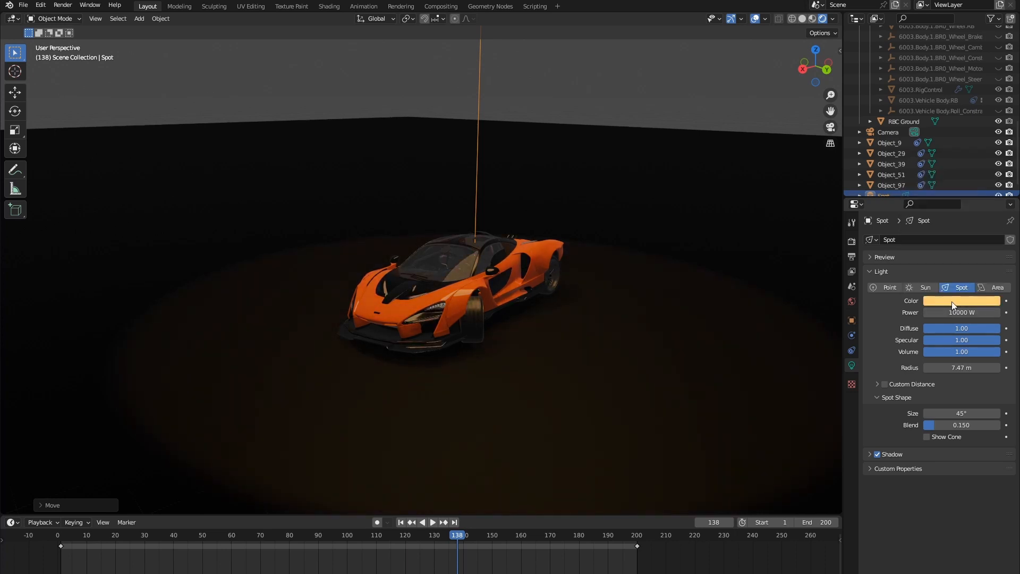
- Play the animation from frame 0 through the camera, replay its later part, and stop at frame 158
{"action": "left_click_drag", "start_coordinate": [469, 530], "coordinate": [56, 547]}
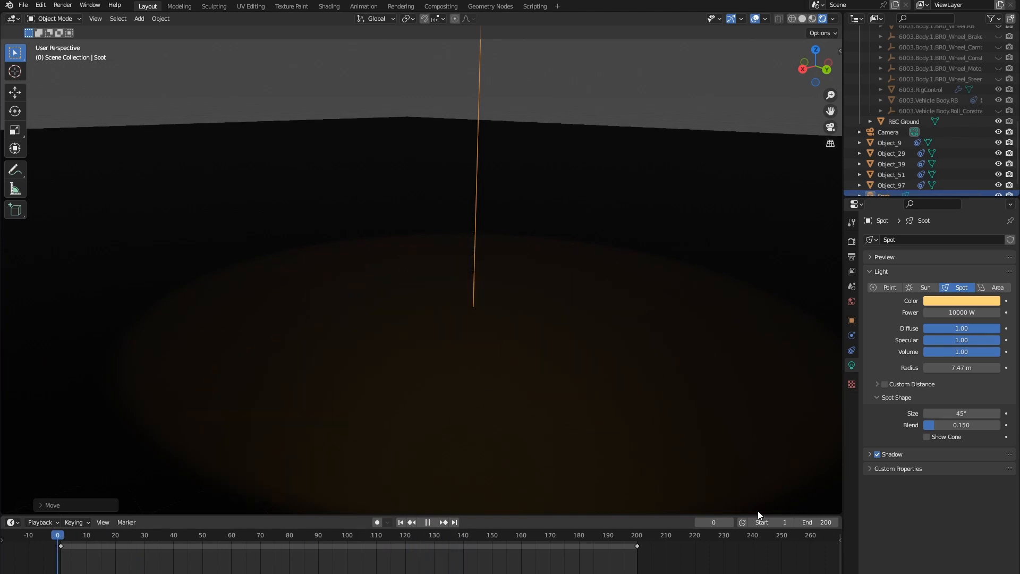
{"action": "left_click", "coordinate": [828, 131]}
{"action": "key", "text": "space"}
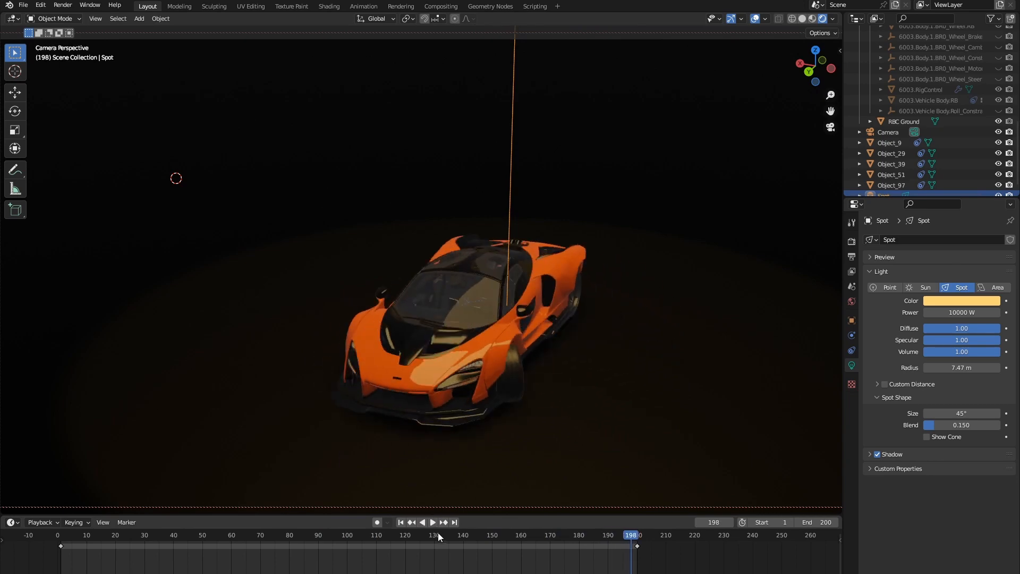
{"action": "mouse_move", "coordinate": [437, 533]}
{"action": "left_mouse_down"}
{"action": "mouse_move", "coordinate": [58, 535]}
{"action": "mouse_move", "coordinate": [292, 550]}
{"action": "mouse_move", "coordinate": [454, 534]}
{"action": "left_mouse_up"}
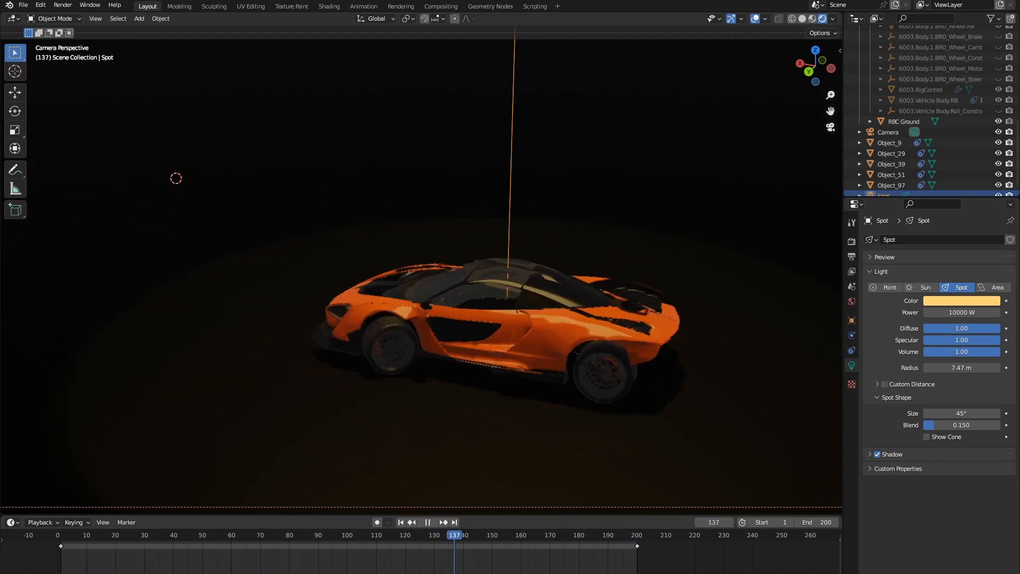
{"action": "key", "text": "space"}
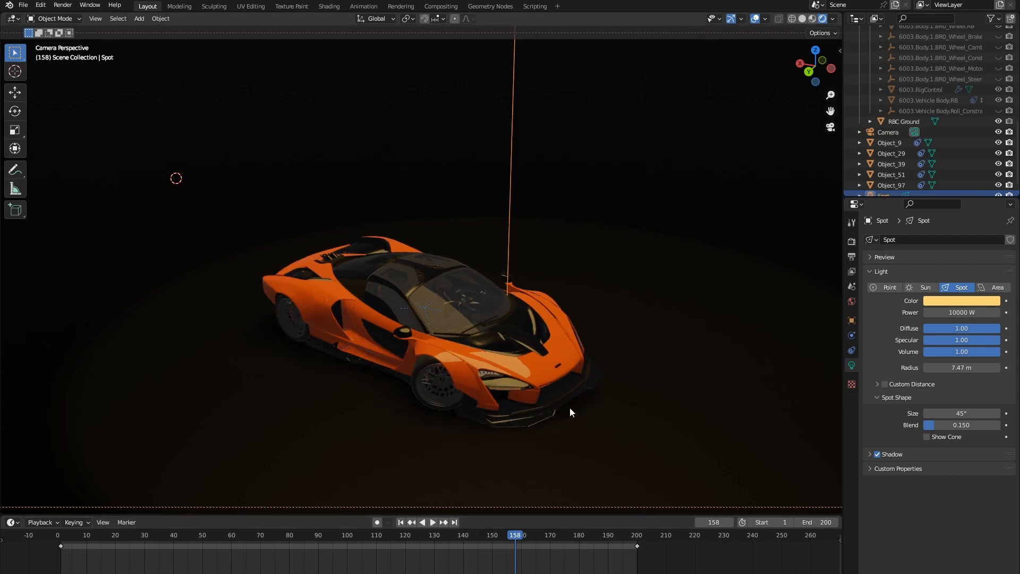
- Reframe the camera shot at frame 158 with a closer, lower view of the car's front and side
{"action": "scroll", "coordinate": [570, 408], "scroll_direction": "up", "scroll_amount": 1}
{"action": "middle_click_drag", "start_coordinate": [570, 409], "coordinate": [587, 387]}
{"action": "scroll", "coordinate": [579, 394], "scroll_direction": "up", "scroll_amount": 1}
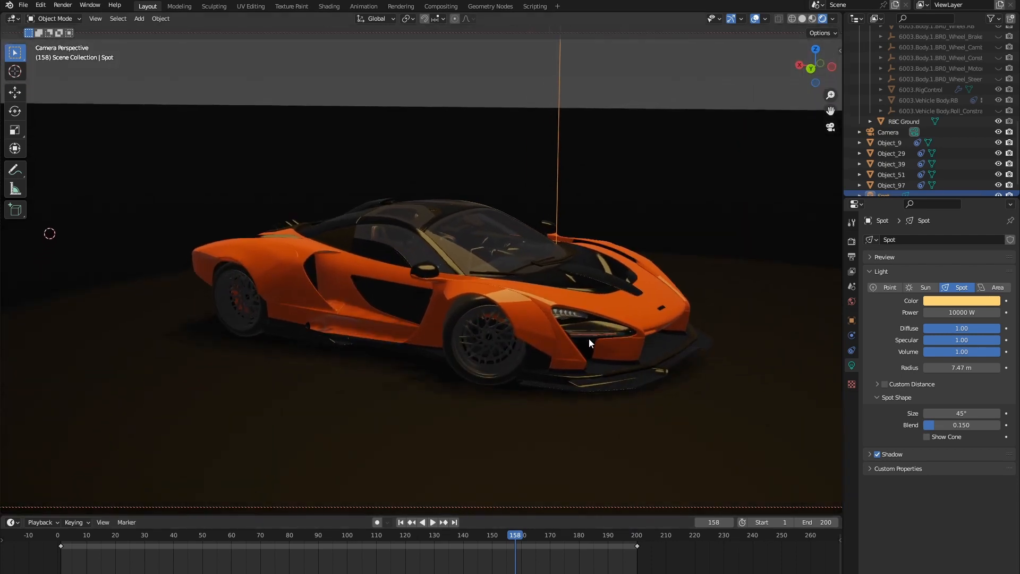
- Switch the scene's render engine to Cycles
{"action": "left_click", "coordinate": [850, 243]}
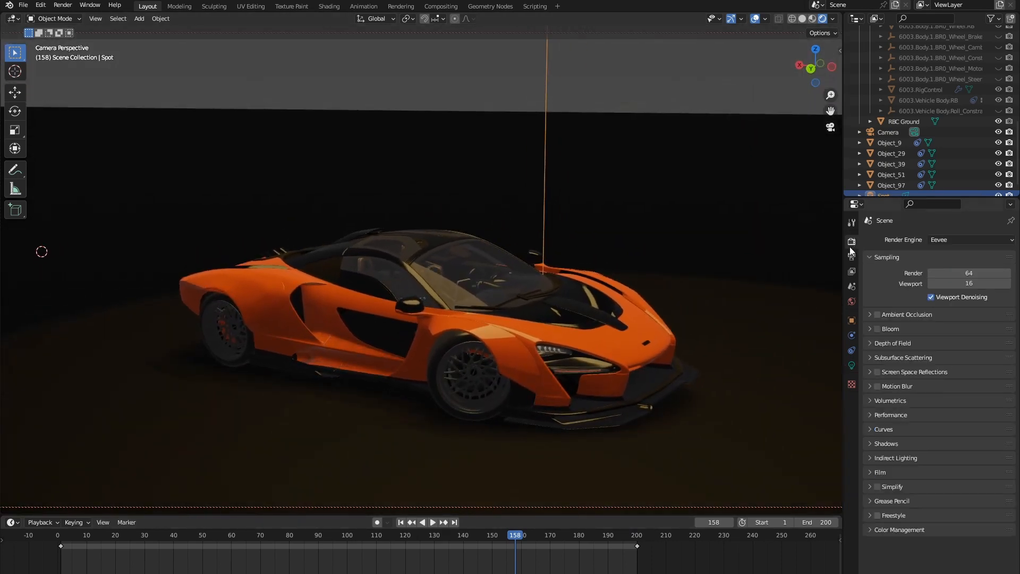
{"action": "left_click", "coordinate": [951, 240]}
{"action": "left_click", "coordinate": [943, 279]}
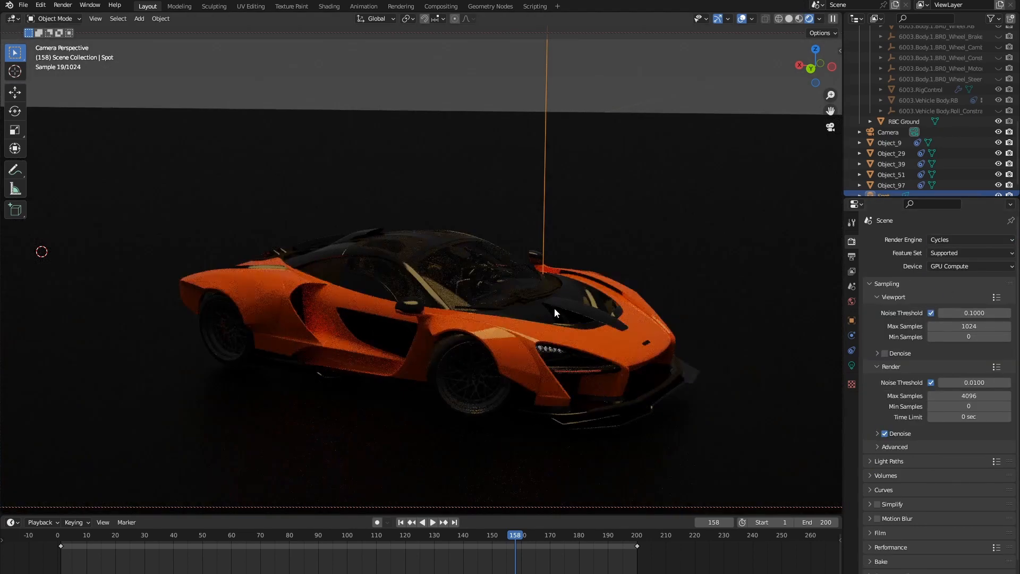